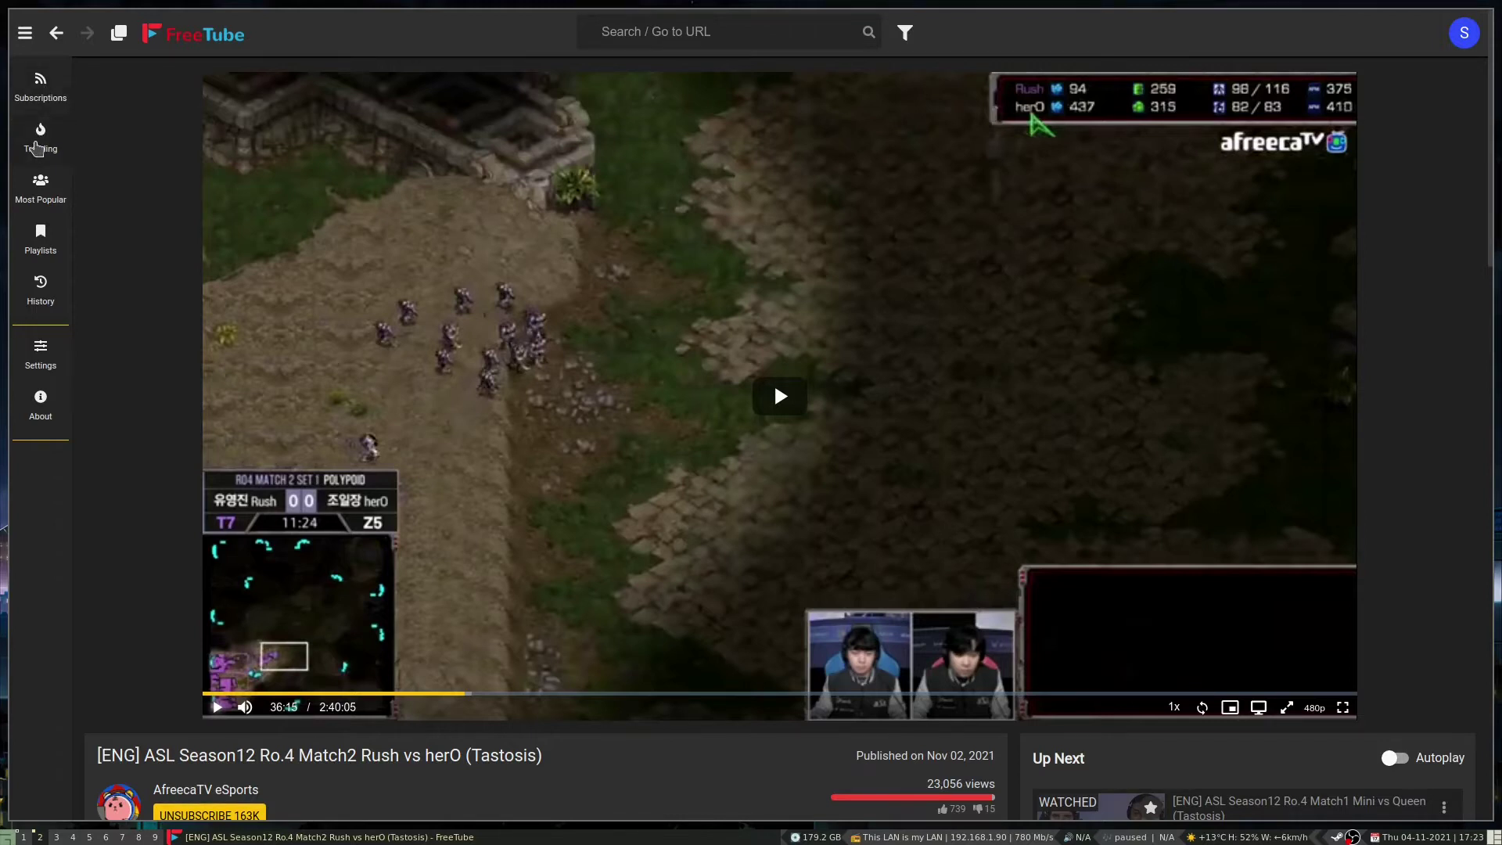
- Leave the paused ASL match video for the Trending page's default video list
click(37, 147)
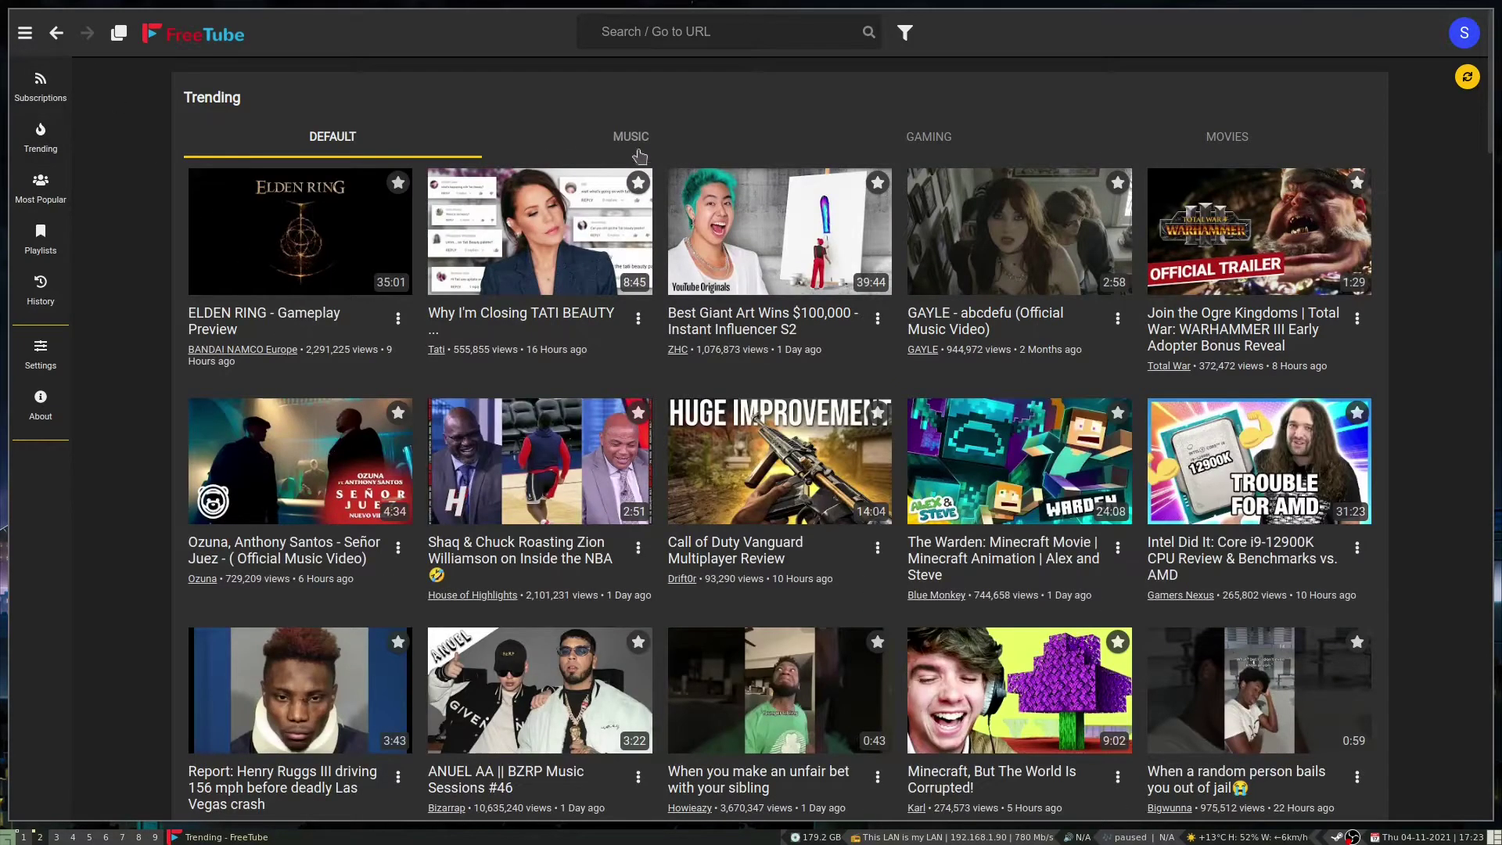
- Browse trending Music and Gaming, scroll the Most Popular grid, then go to Settings
click(670, 155)
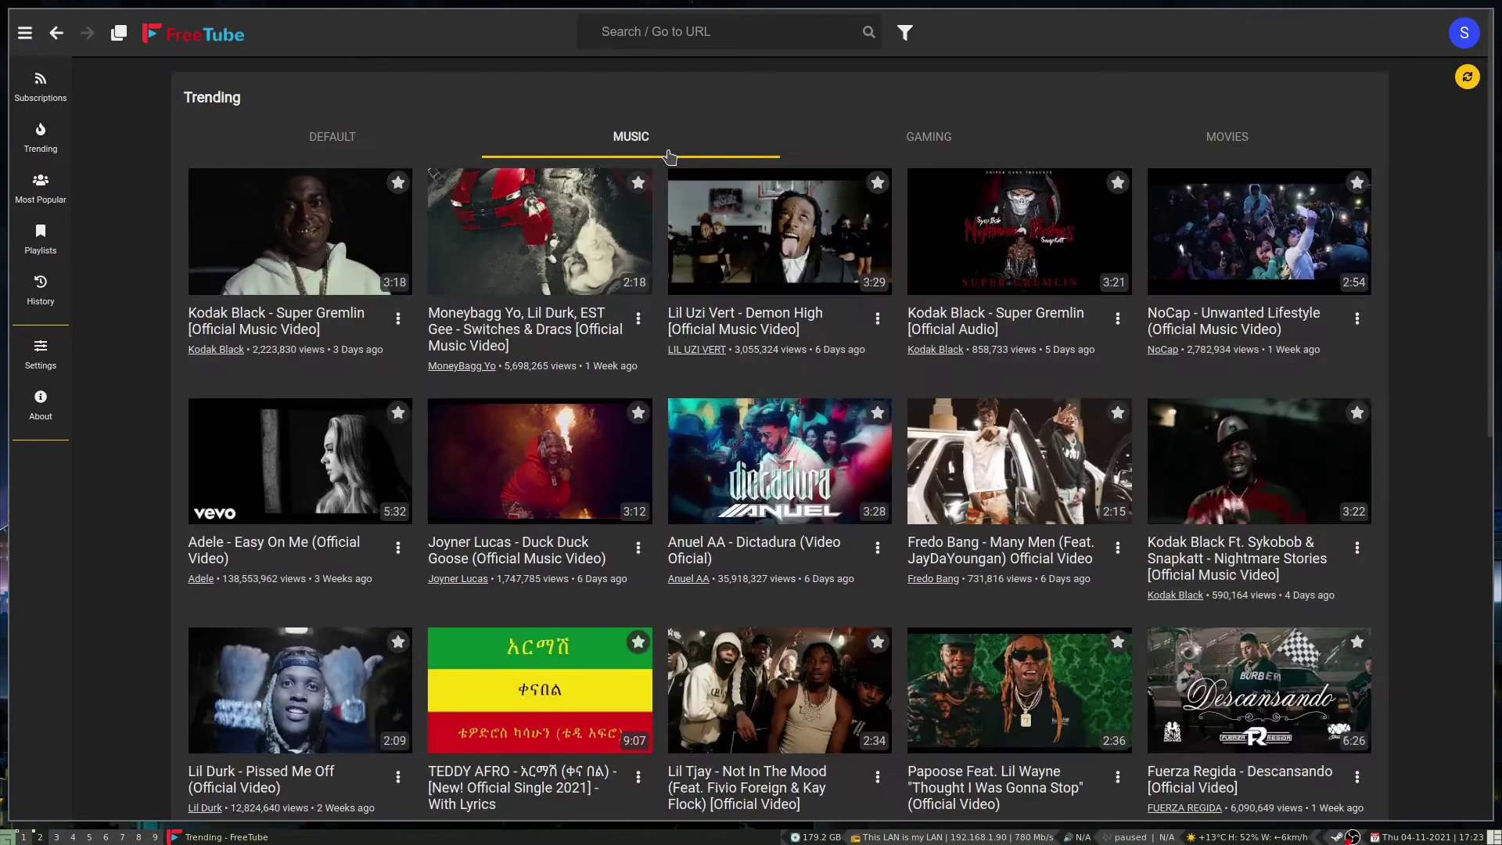
click(913, 145)
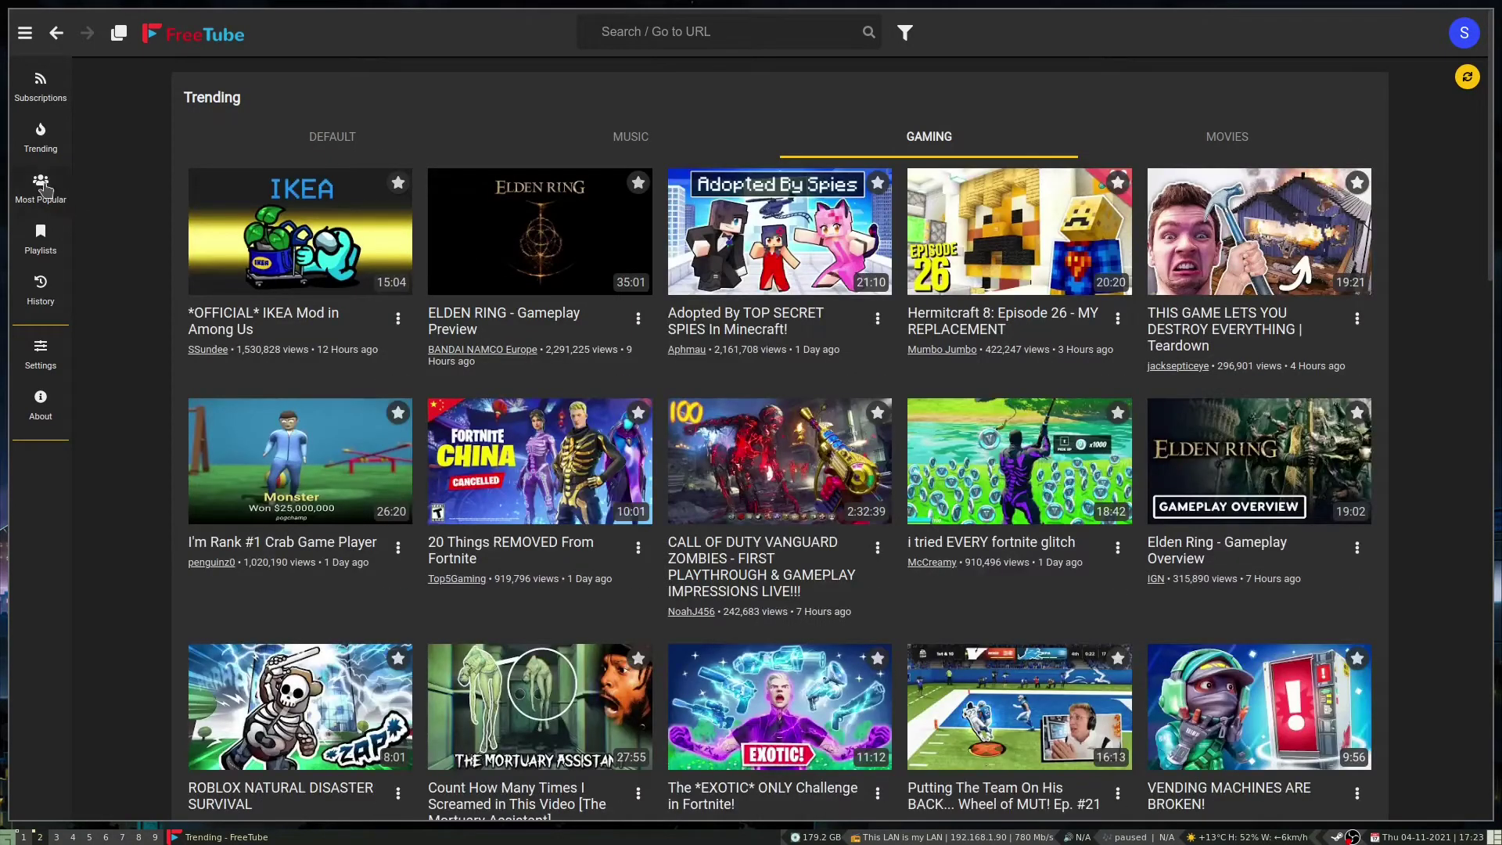
click(43, 187)
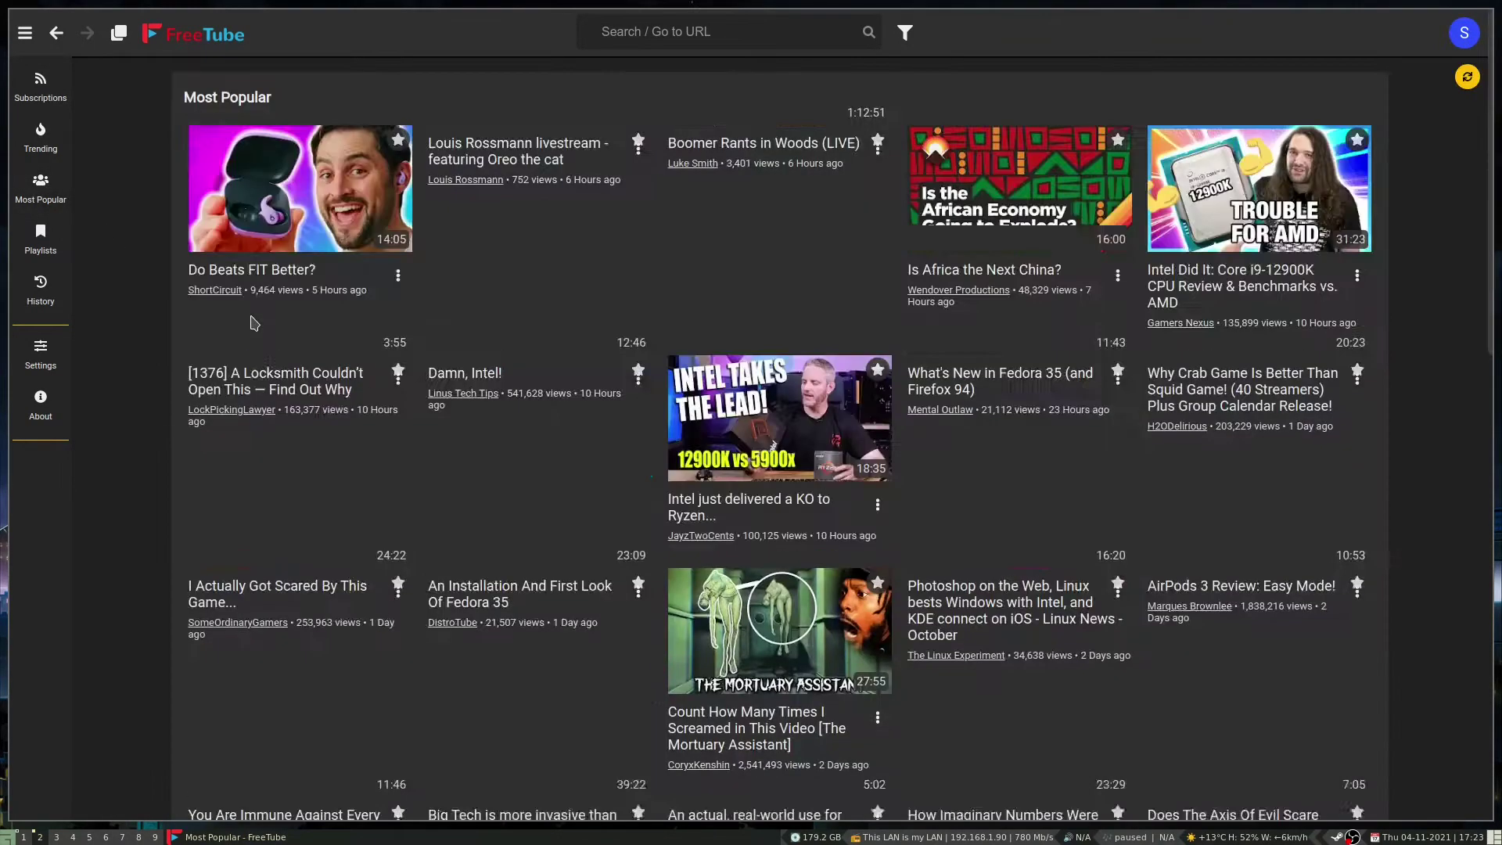
scroll(583, 402, down, 3)
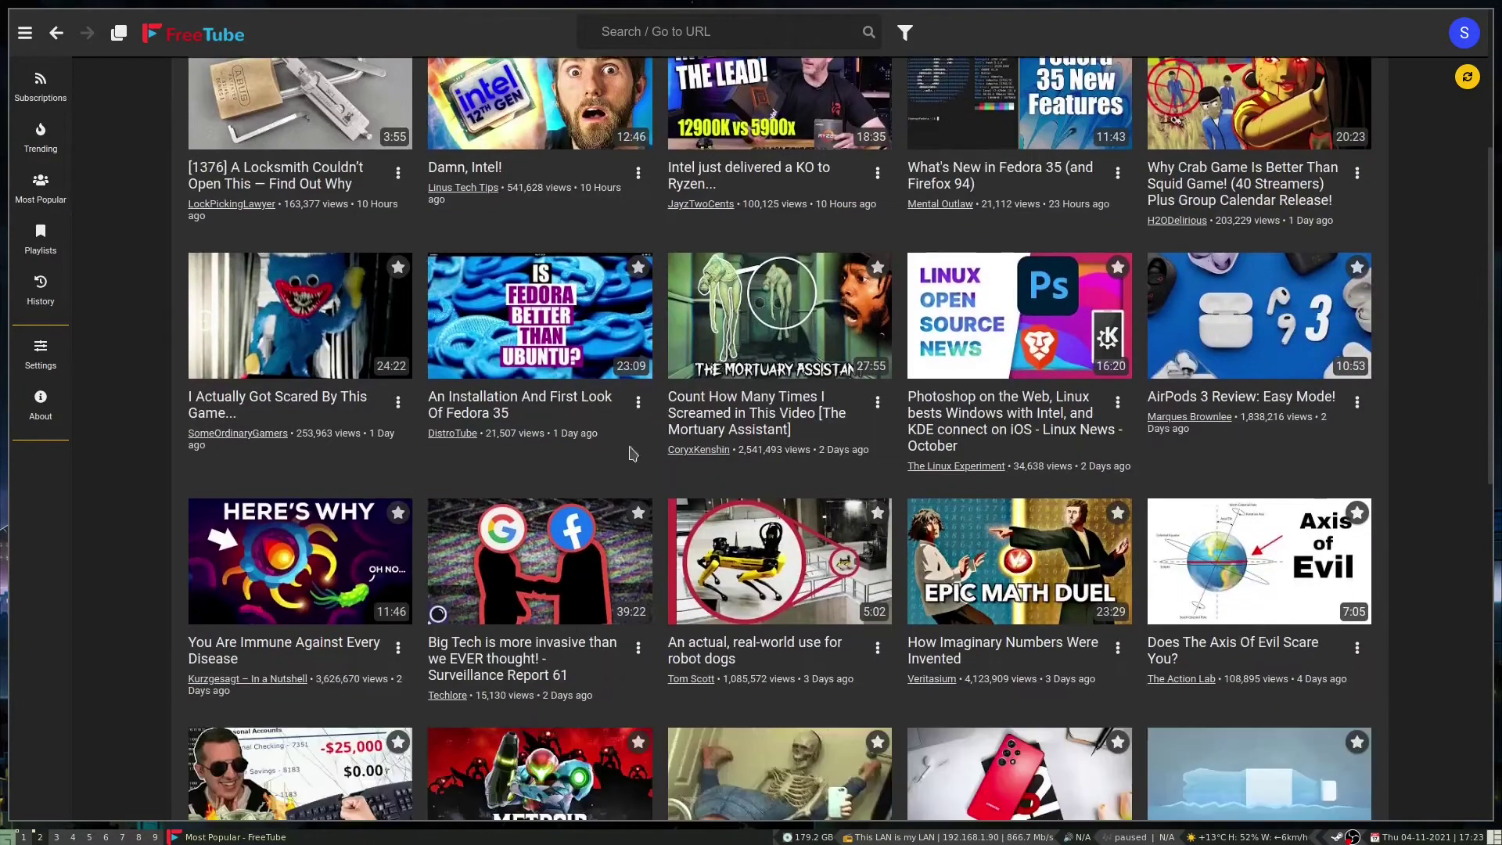
scroll(680, 508, up, 3)
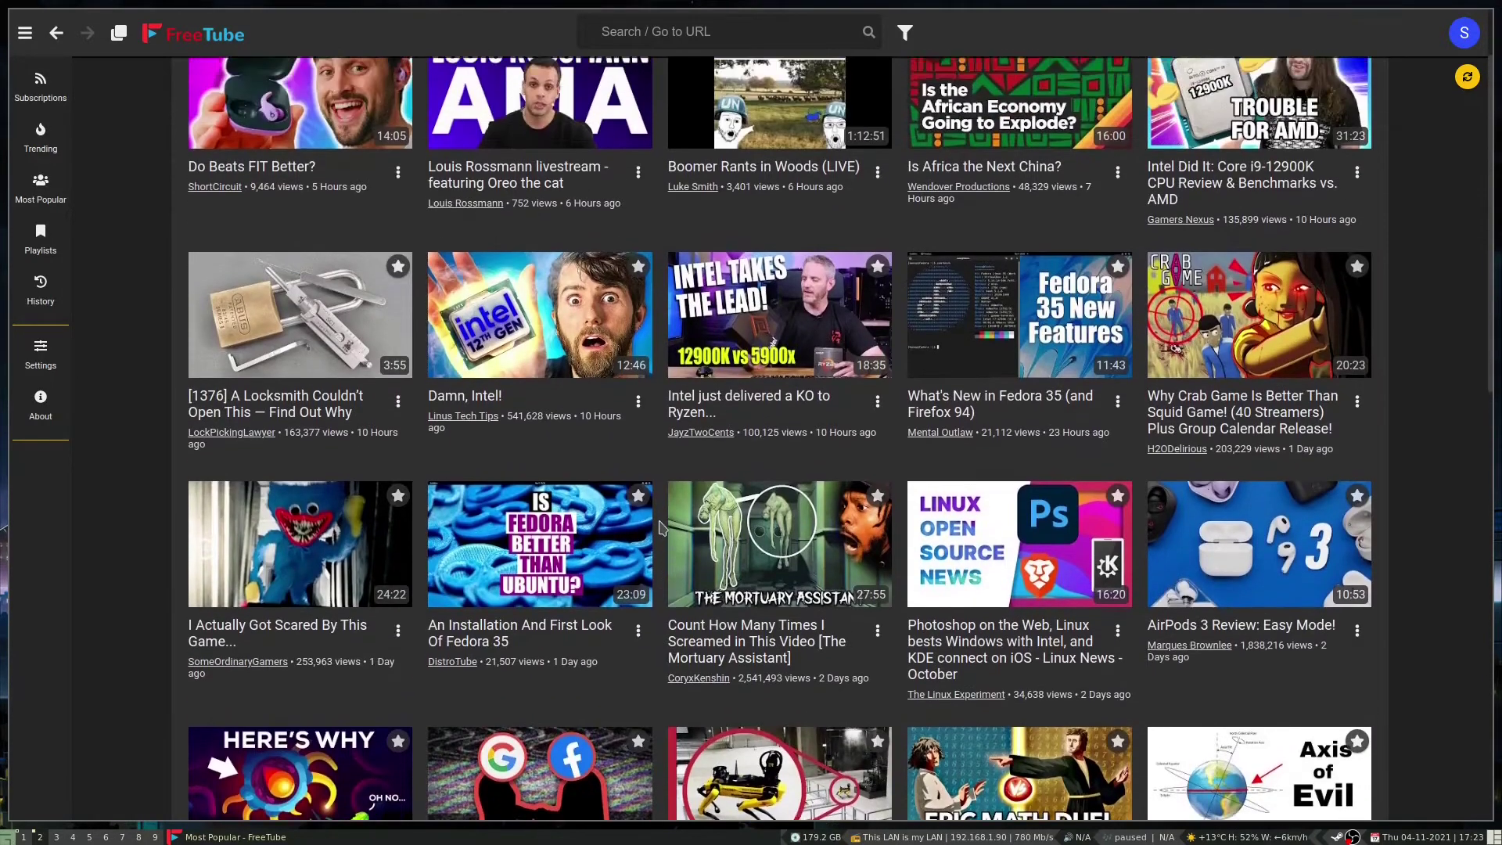
scroll(661, 527, up, 2)
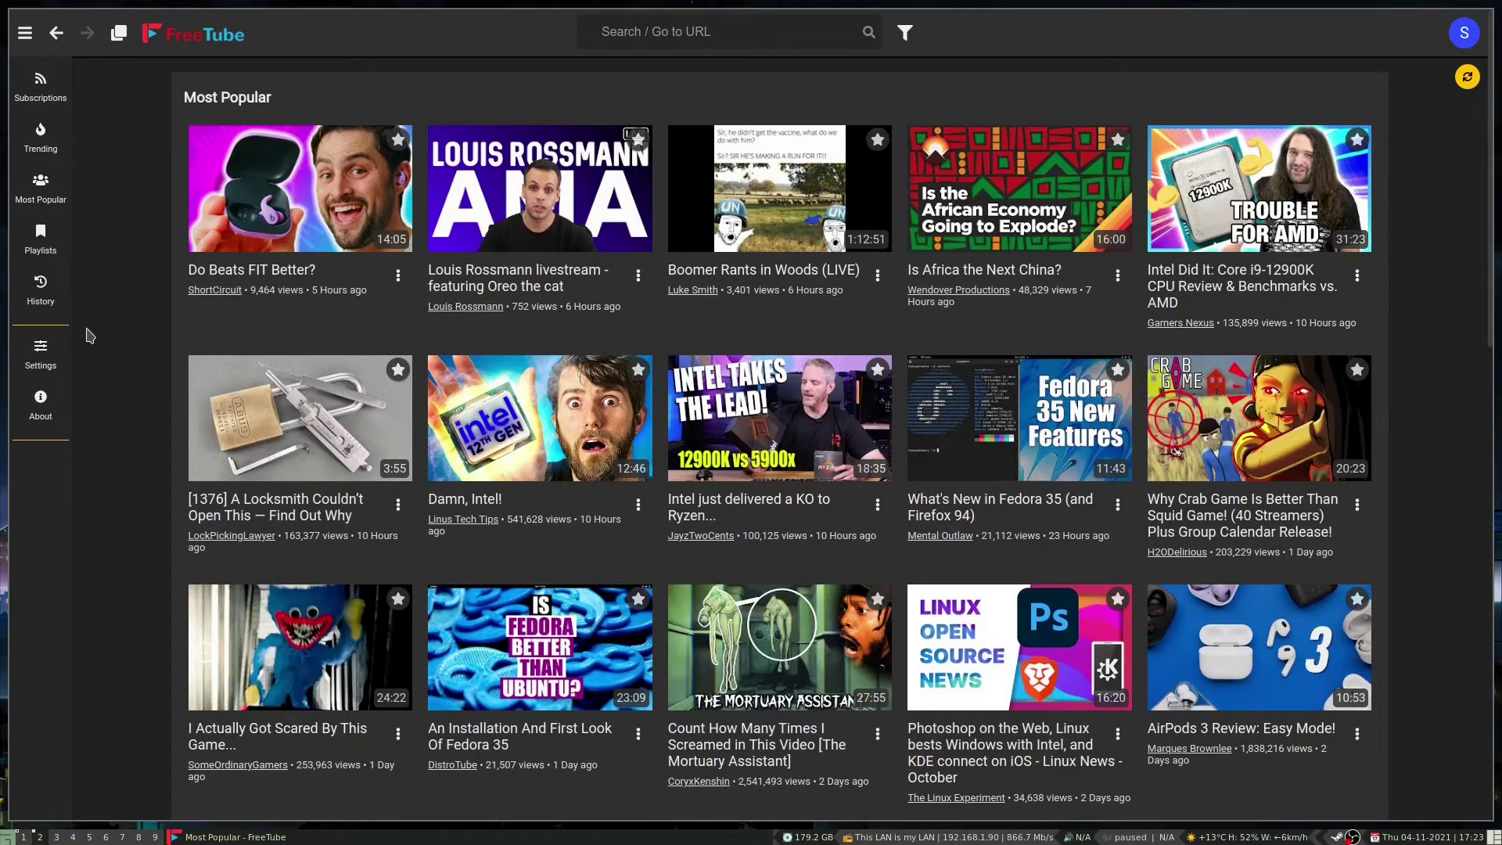
click(43, 356)
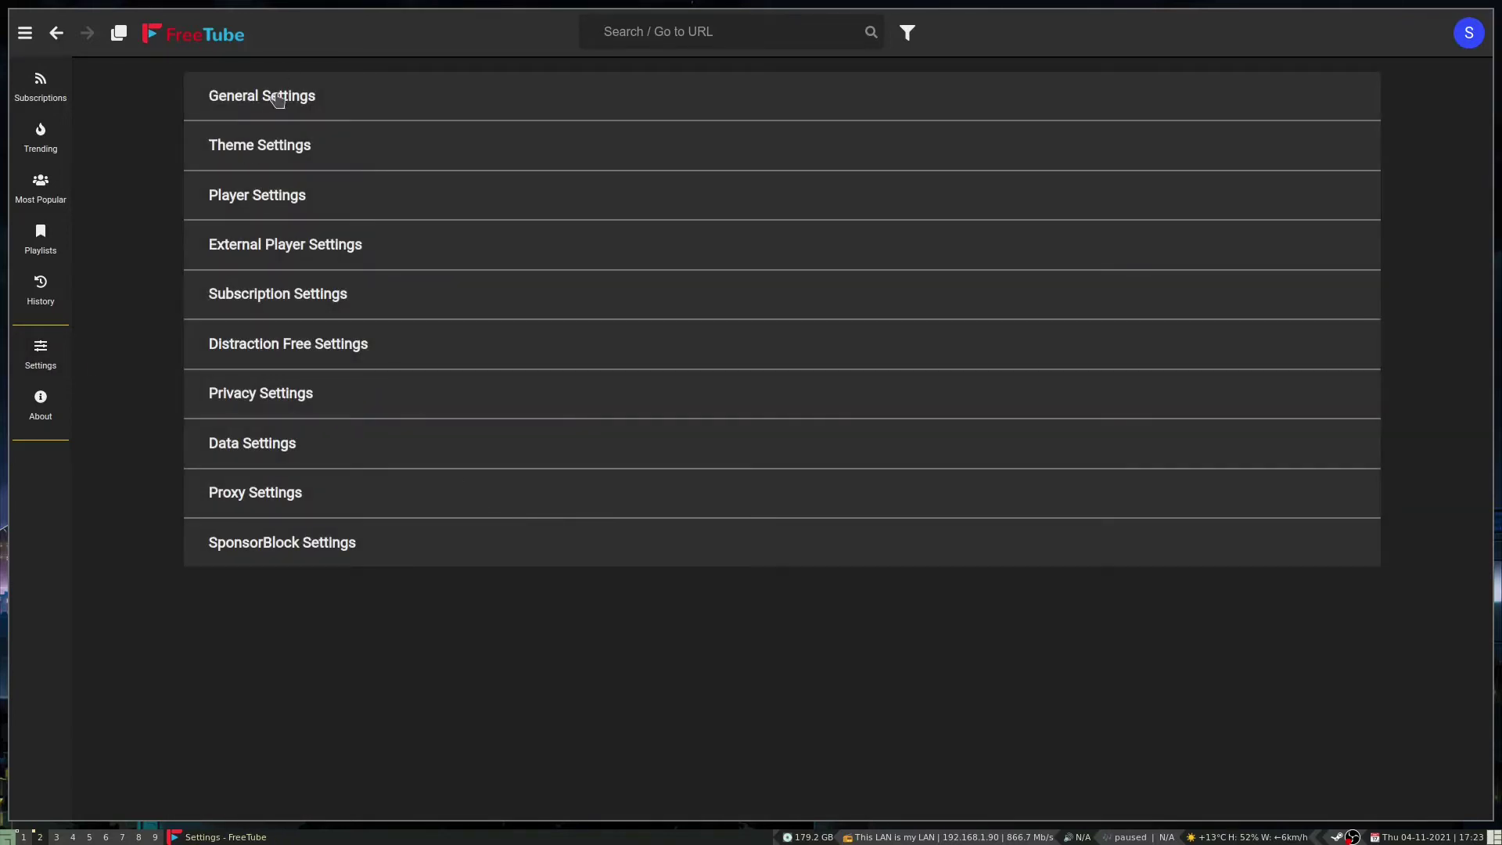
- In General Settings, glance at the Invidious instance list and set Video View Type to List
click(279, 100)
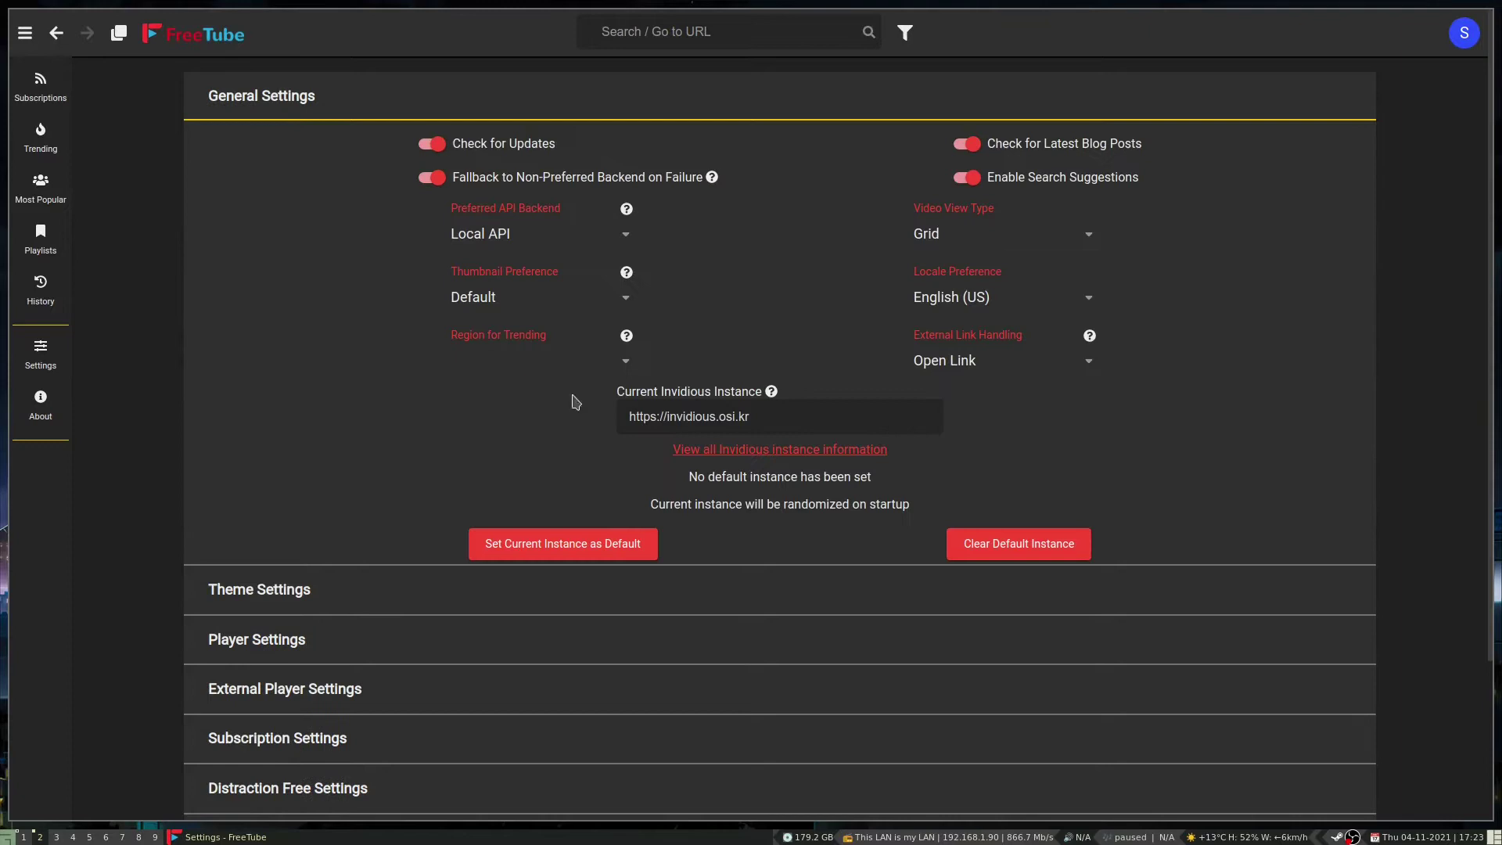
click(755, 422)
click(521, 420)
click(1093, 243)
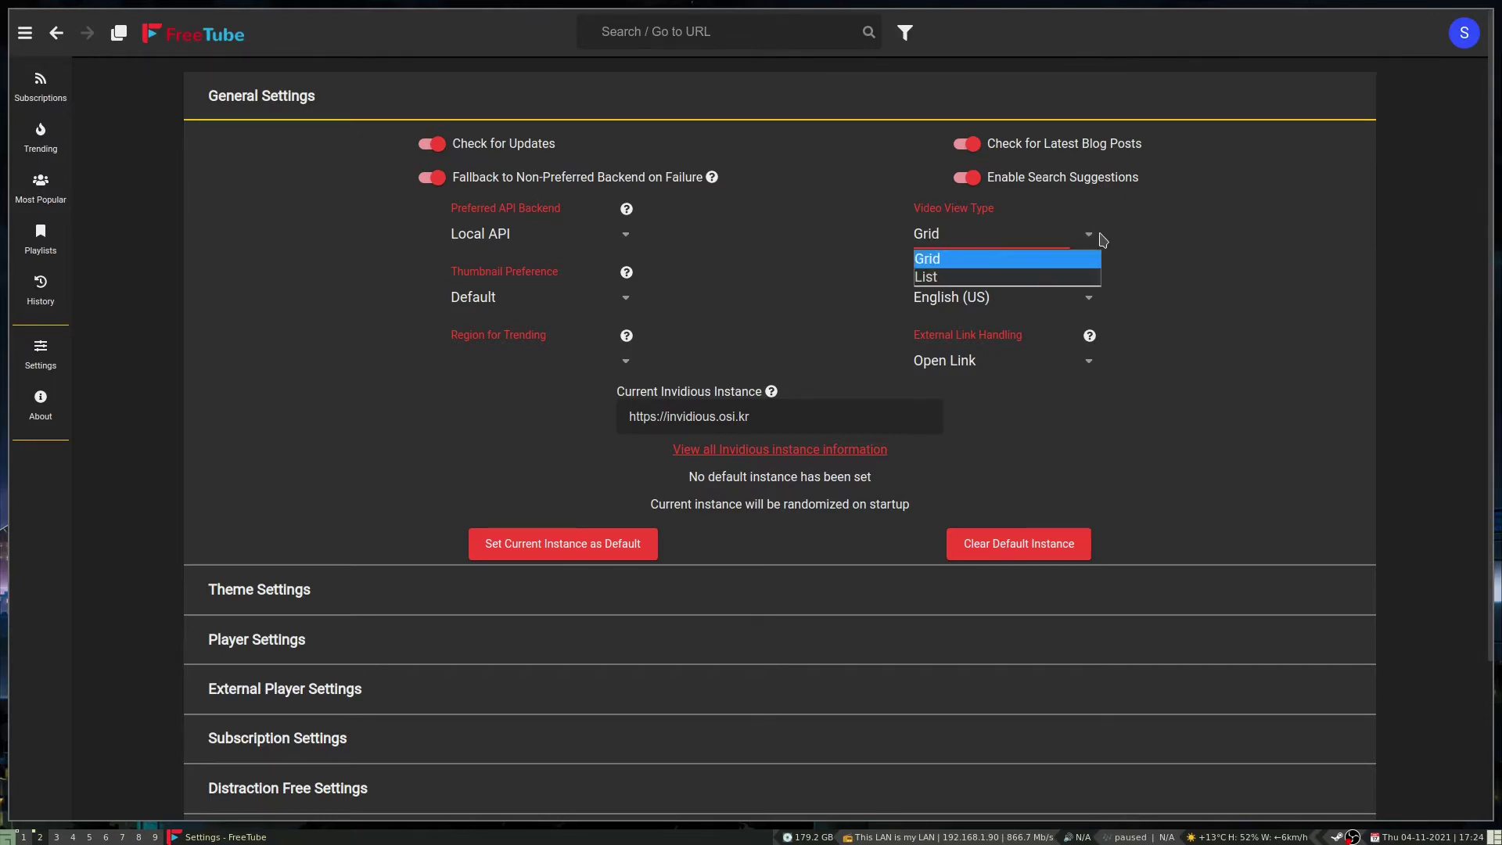
click(966, 280)
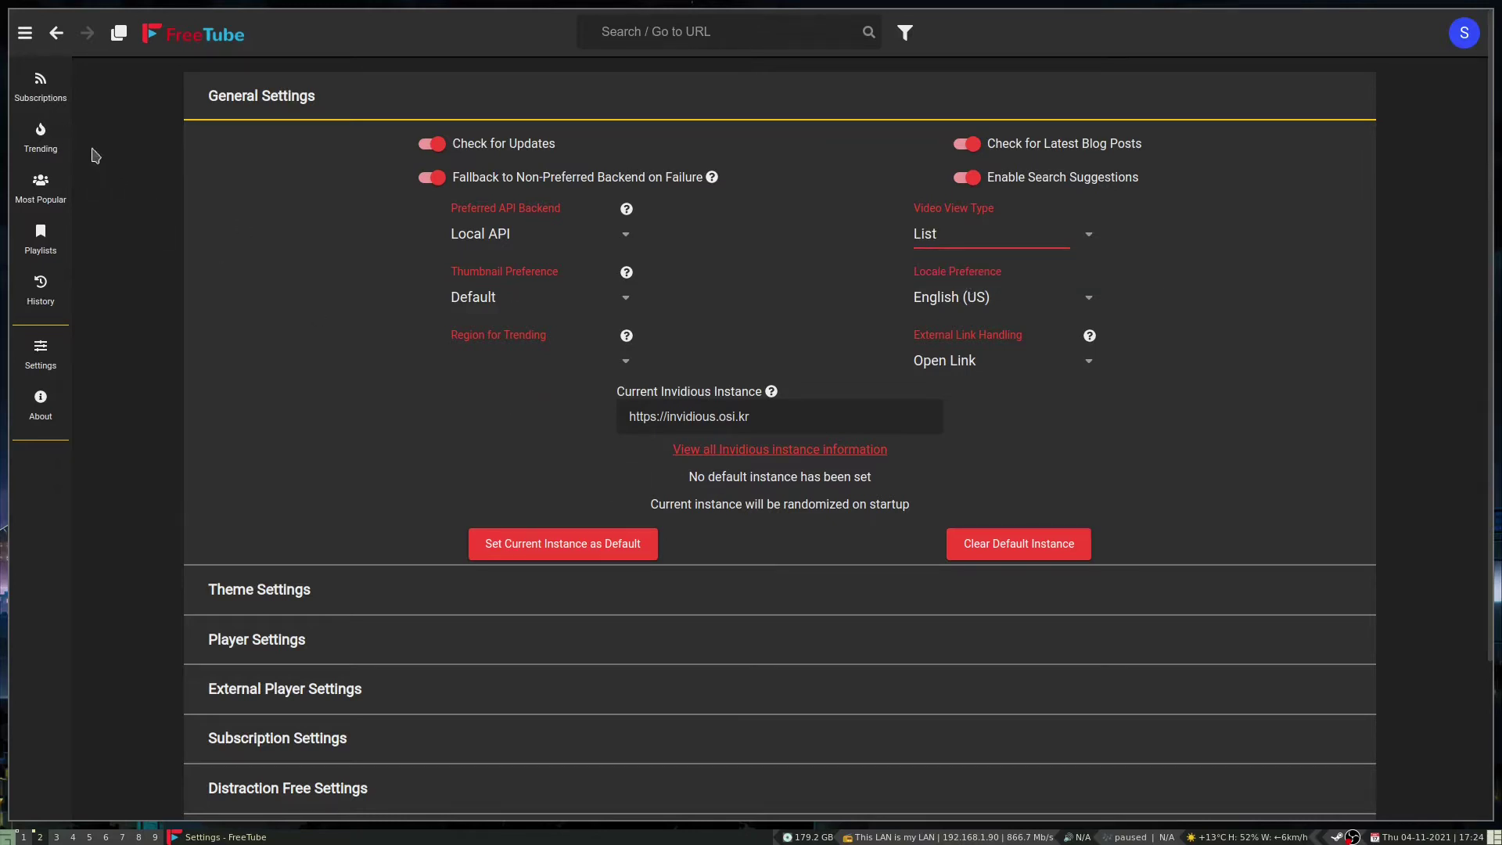
- Check the Trending page in List view, then return to Settings
click(40, 136)
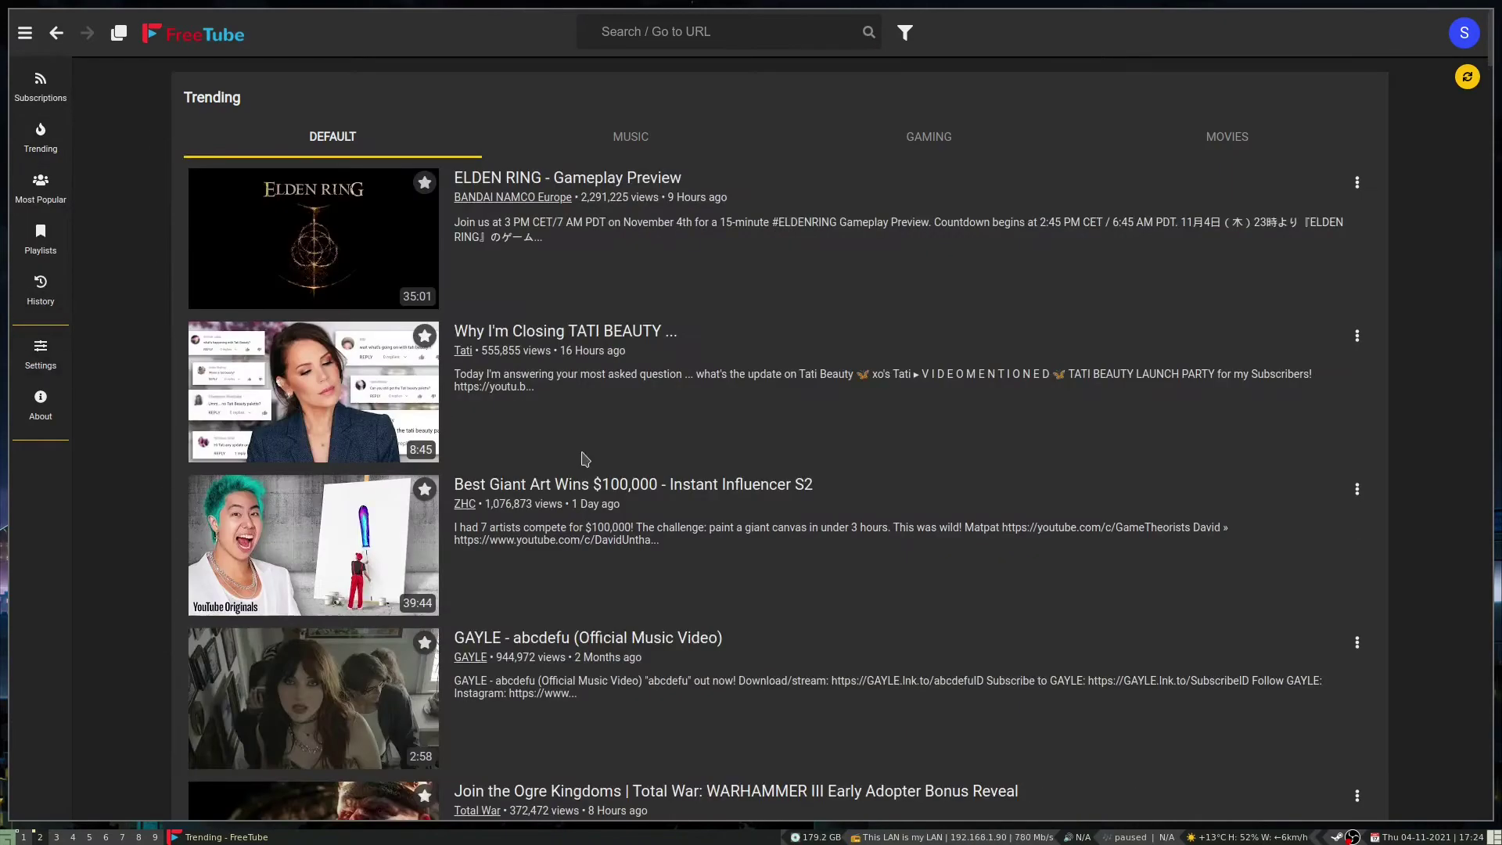
scroll(580, 460, down, 4)
scroll(579, 456, down, 5)
click(55, 367)
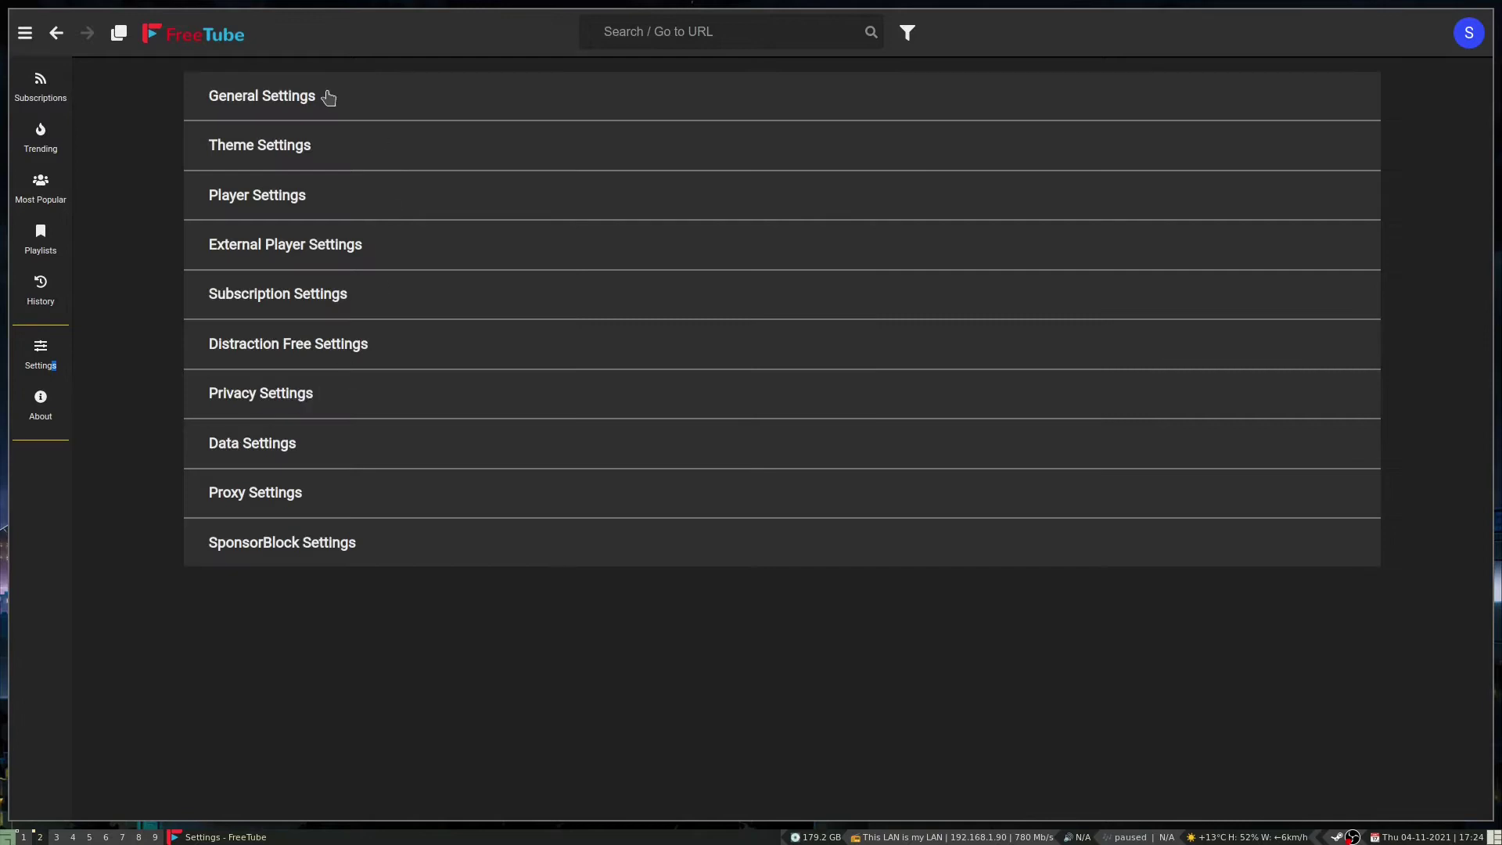
- Reopen General Settings and set Video View Type back to Grid
click(328, 97)
click(1087, 240)
click(969, 266)
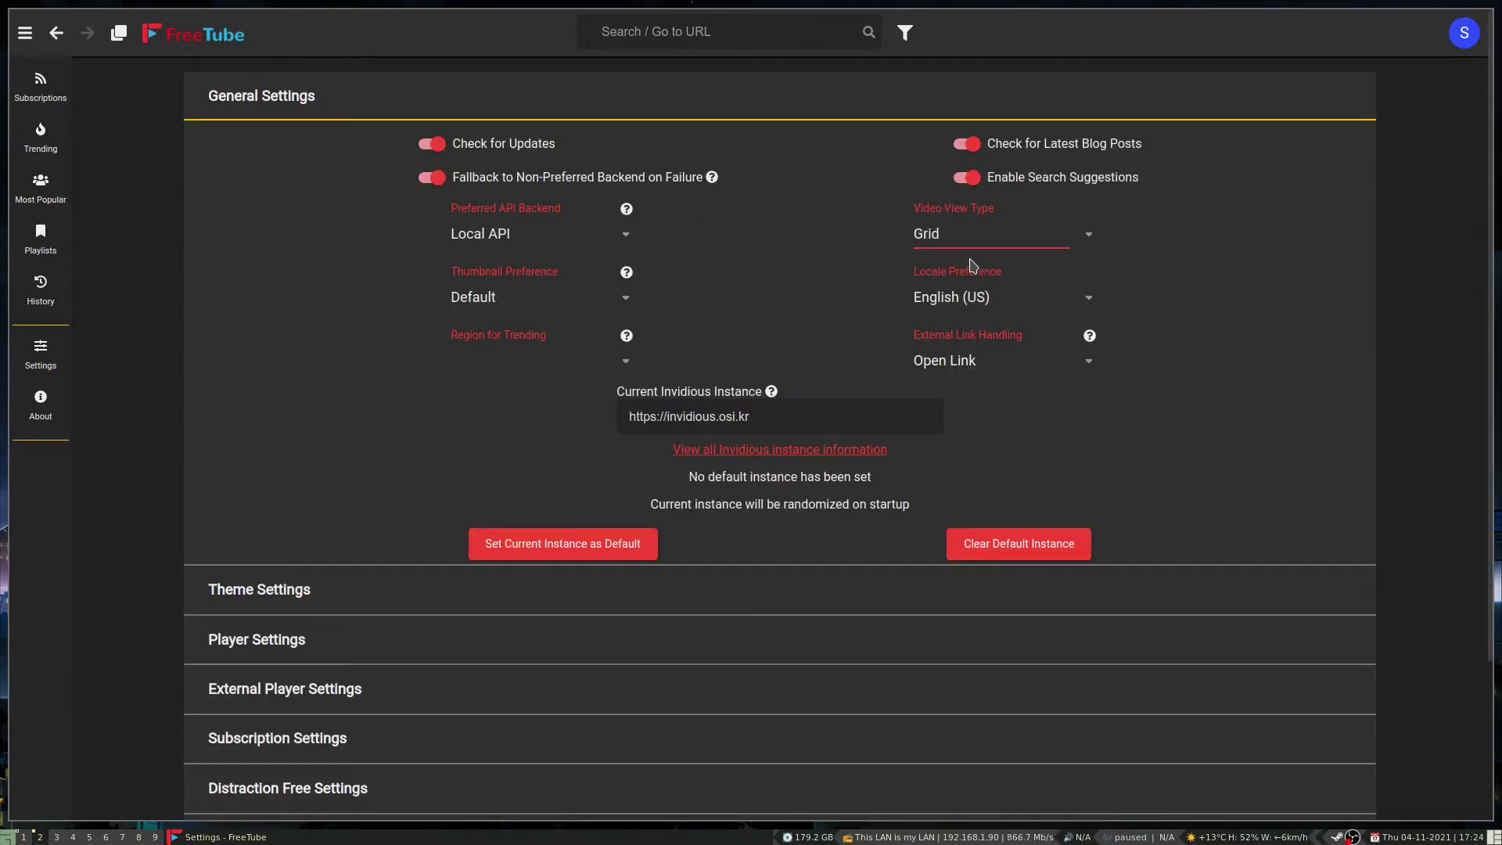
- Inspect the API Backend and Thumbnail options, keeping Local API and Default
click(627, 237)
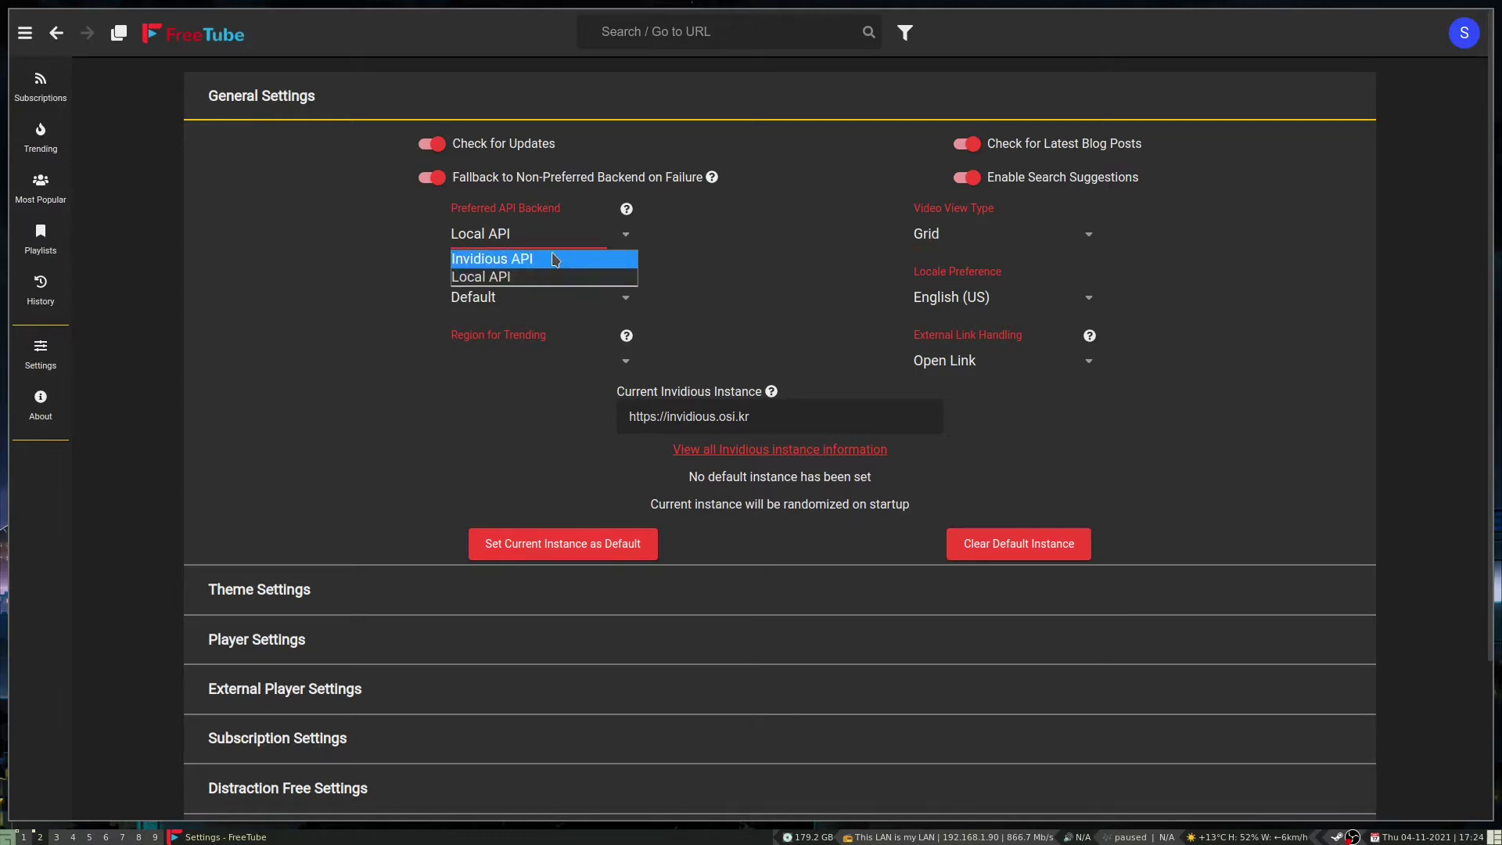
click(804, 312)
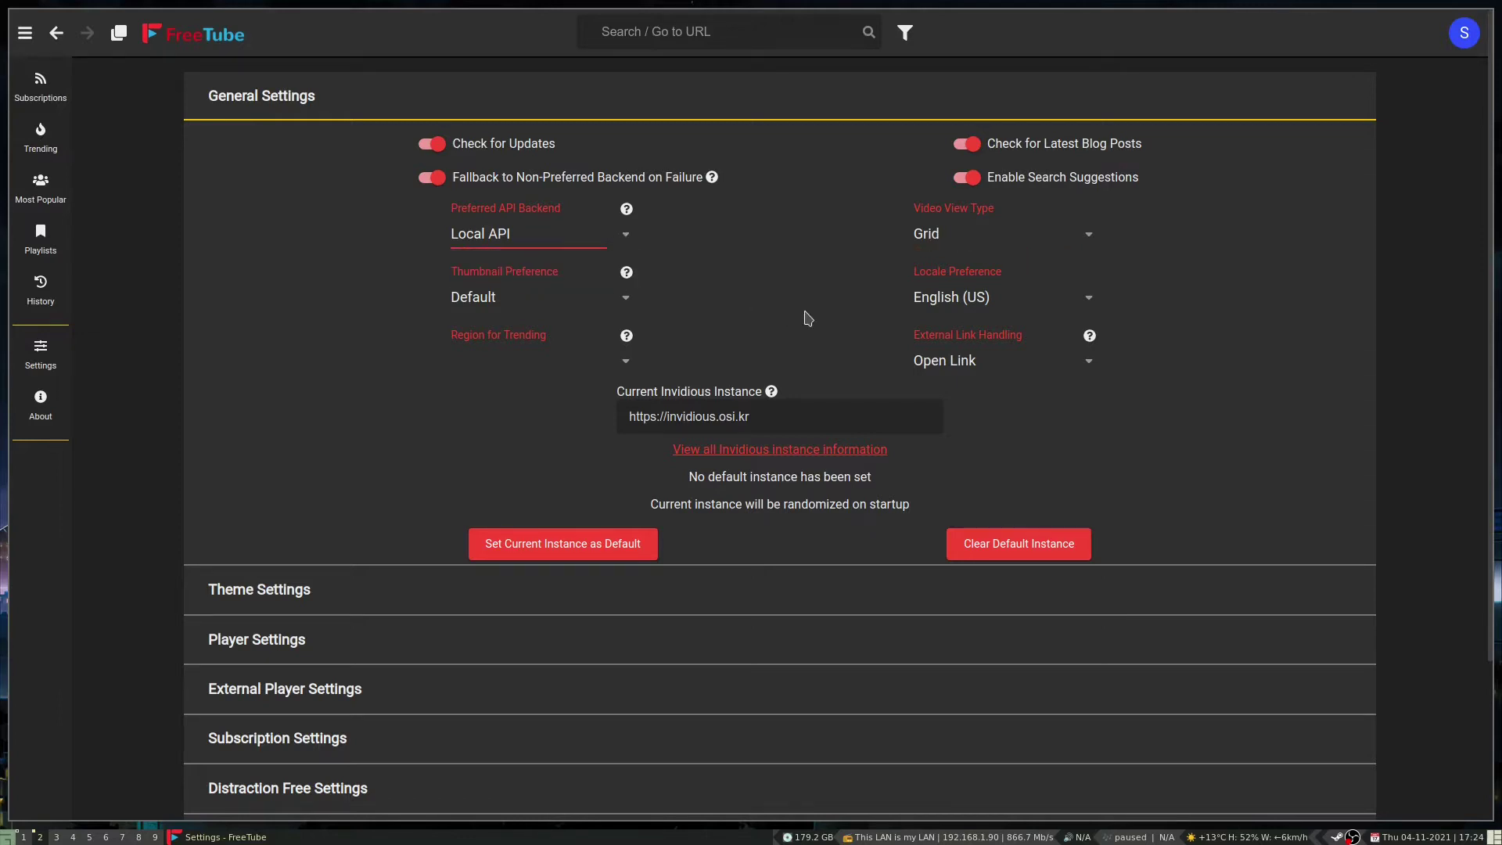
click(615, 298)
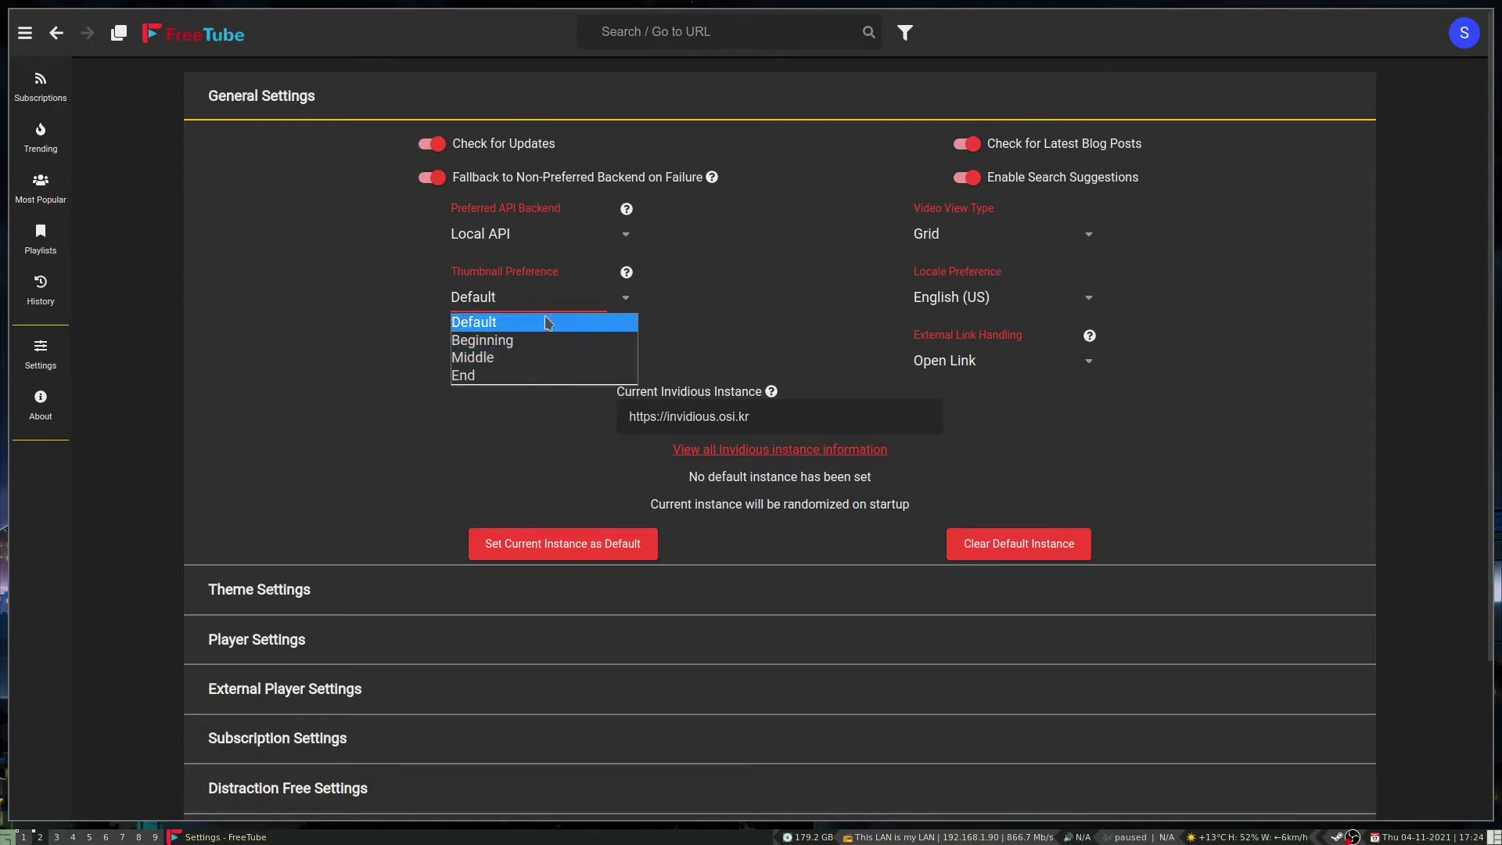
click(811, 335)
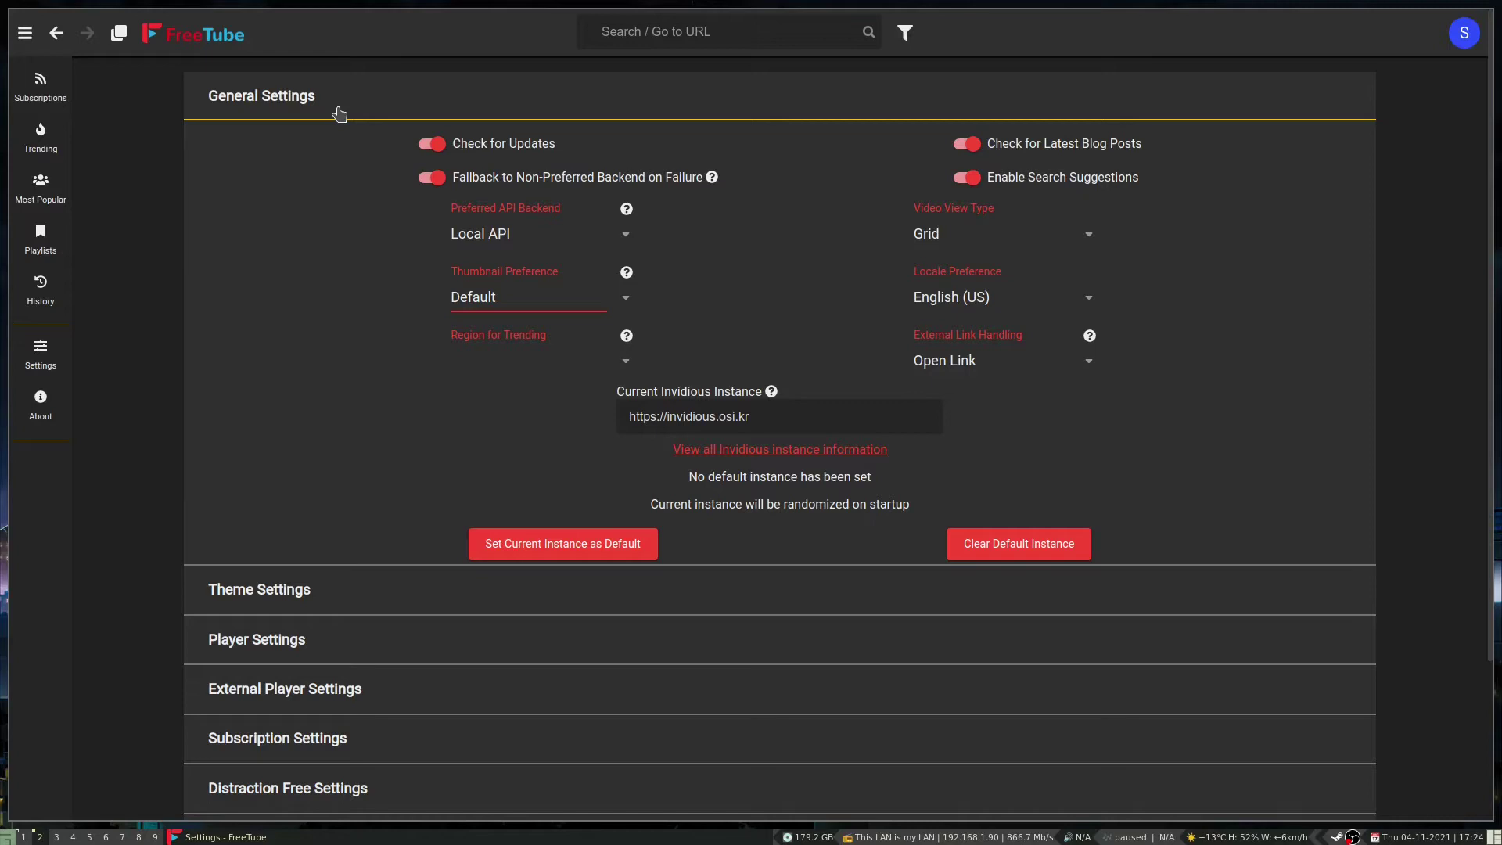
- Collapse General Settings, expand Theme Settings, and try UI Scale values before leaving it at 100%
click(364, 97)
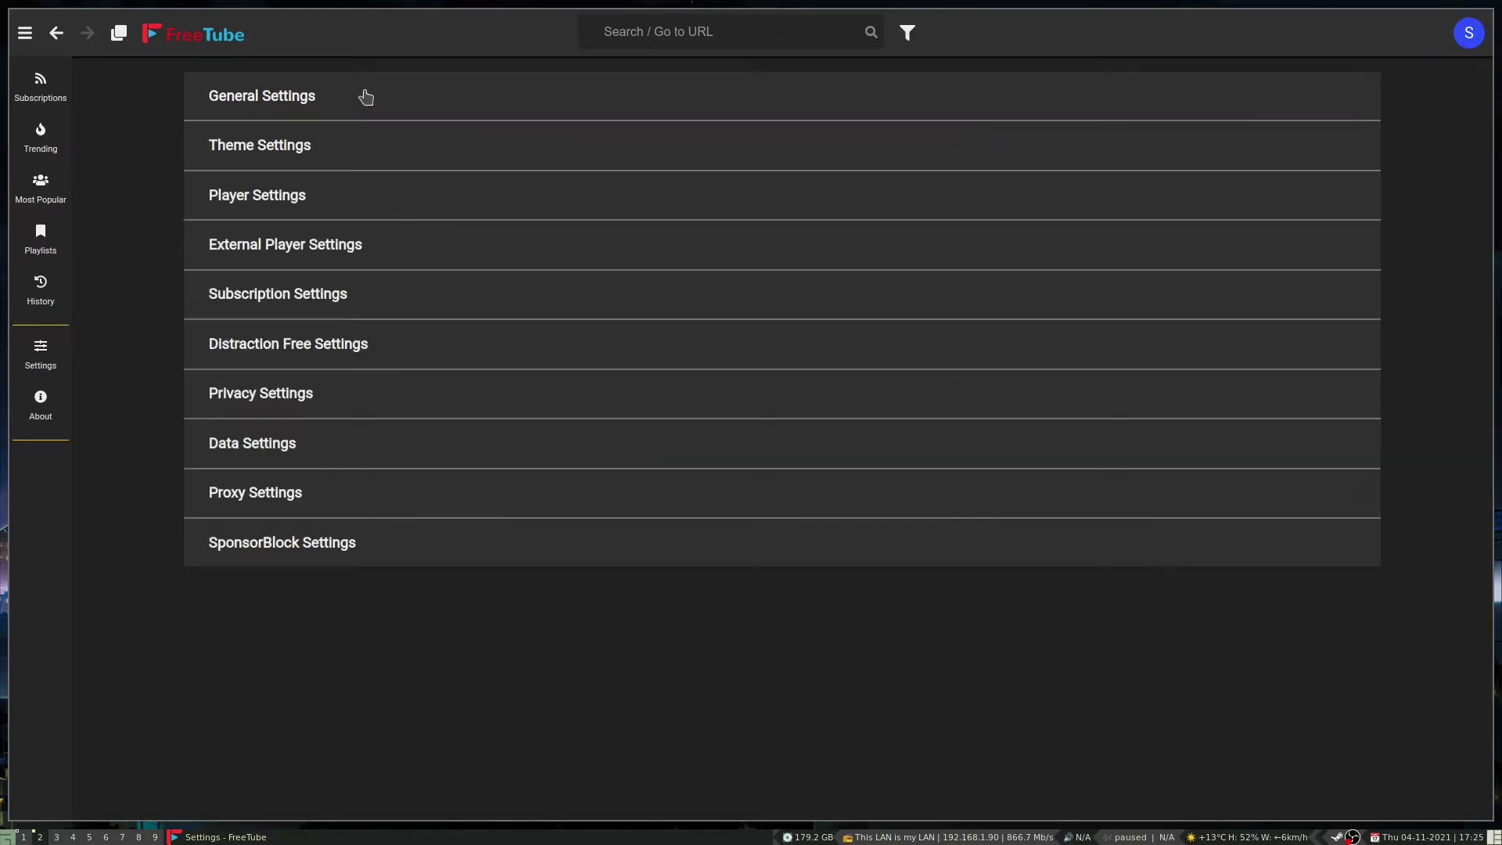
click(279, 160)
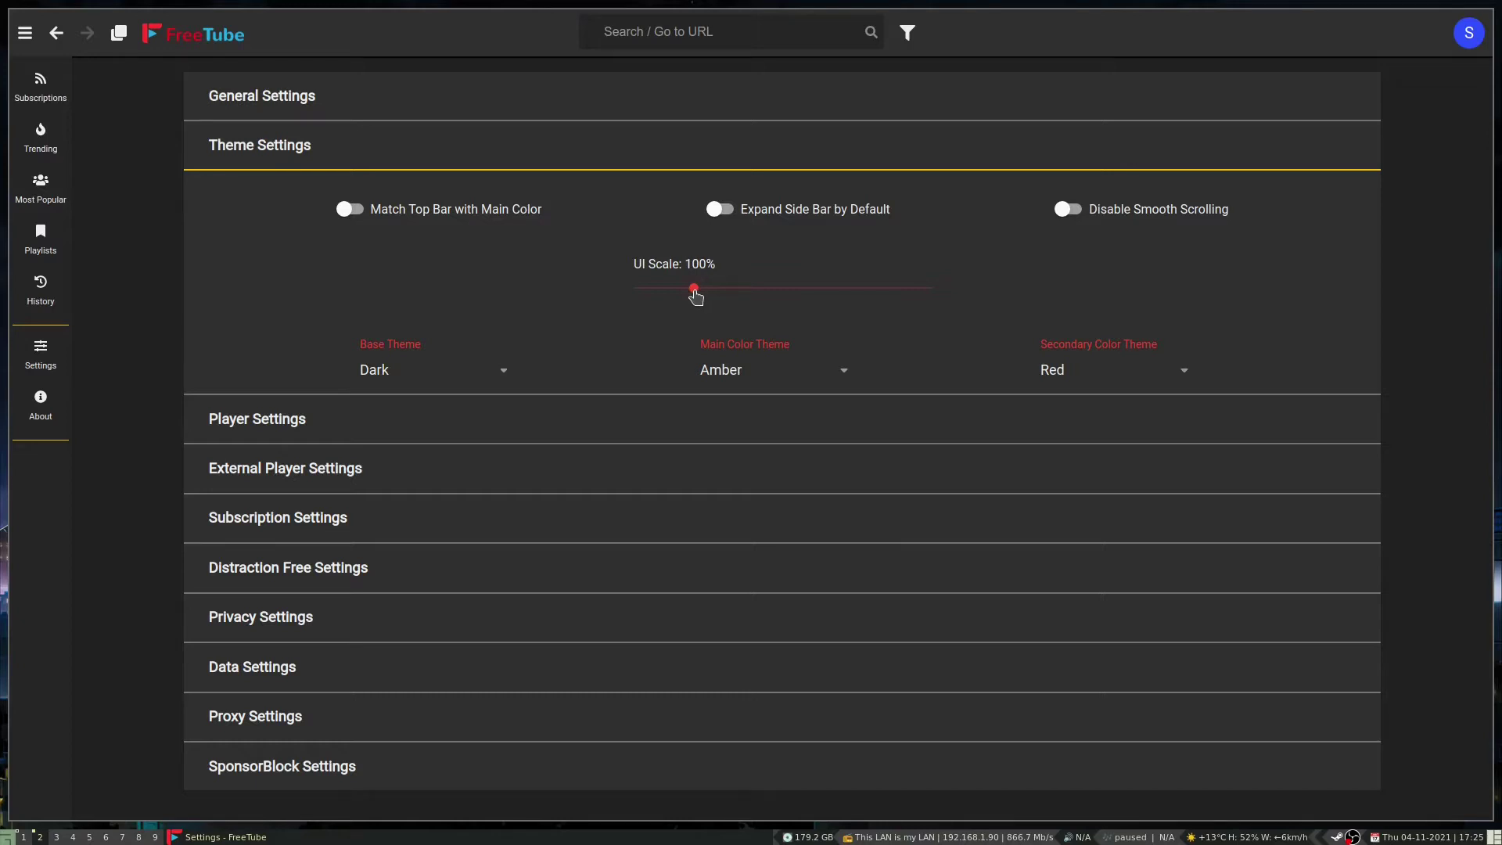
drag(694, 289, 754, 300)
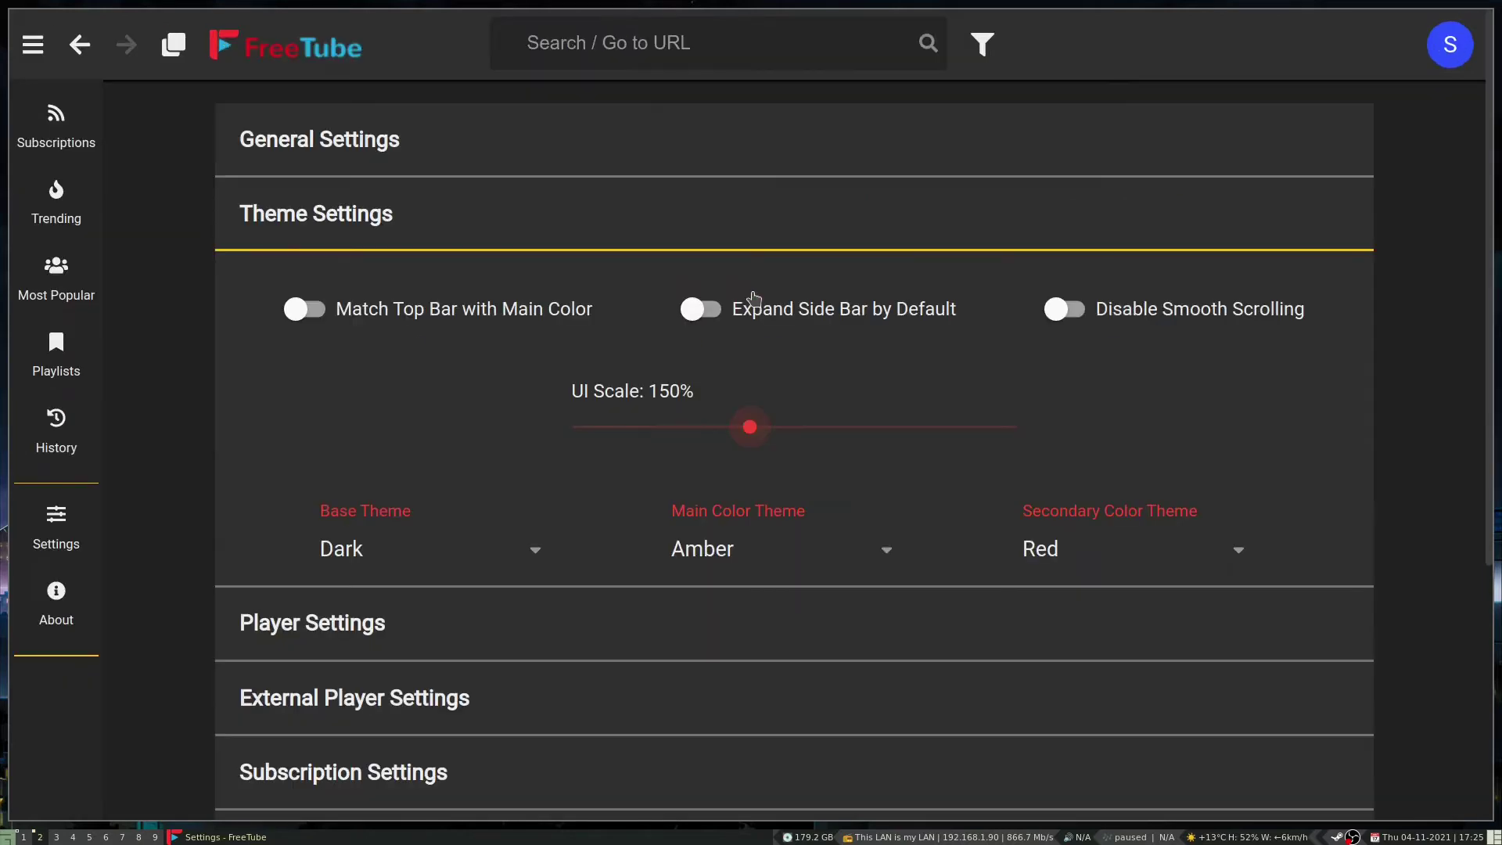
drag(751, 427, 612, 436)
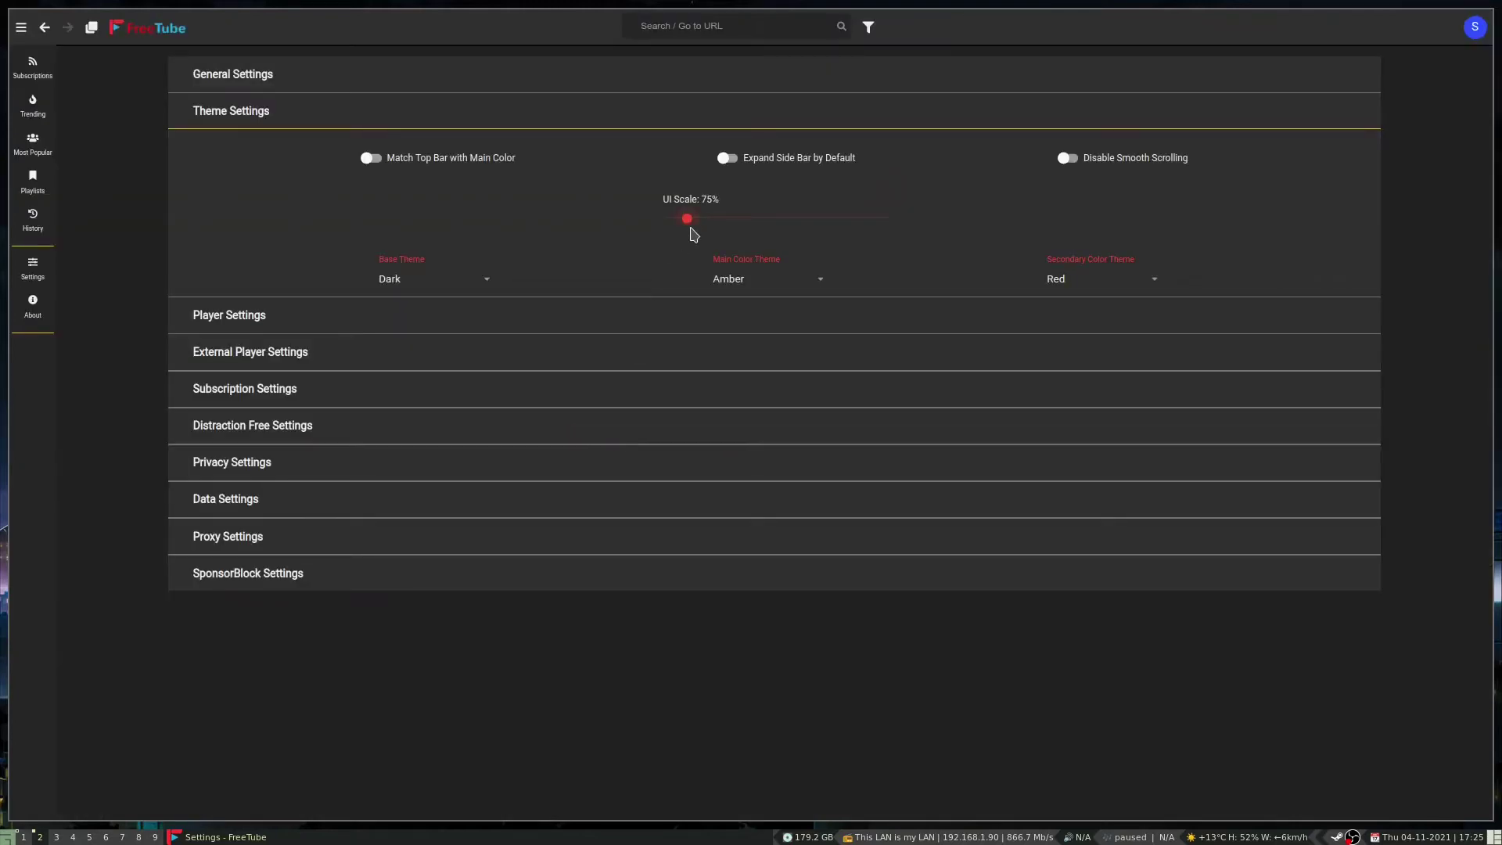
drag(688, 222, 711, 226)
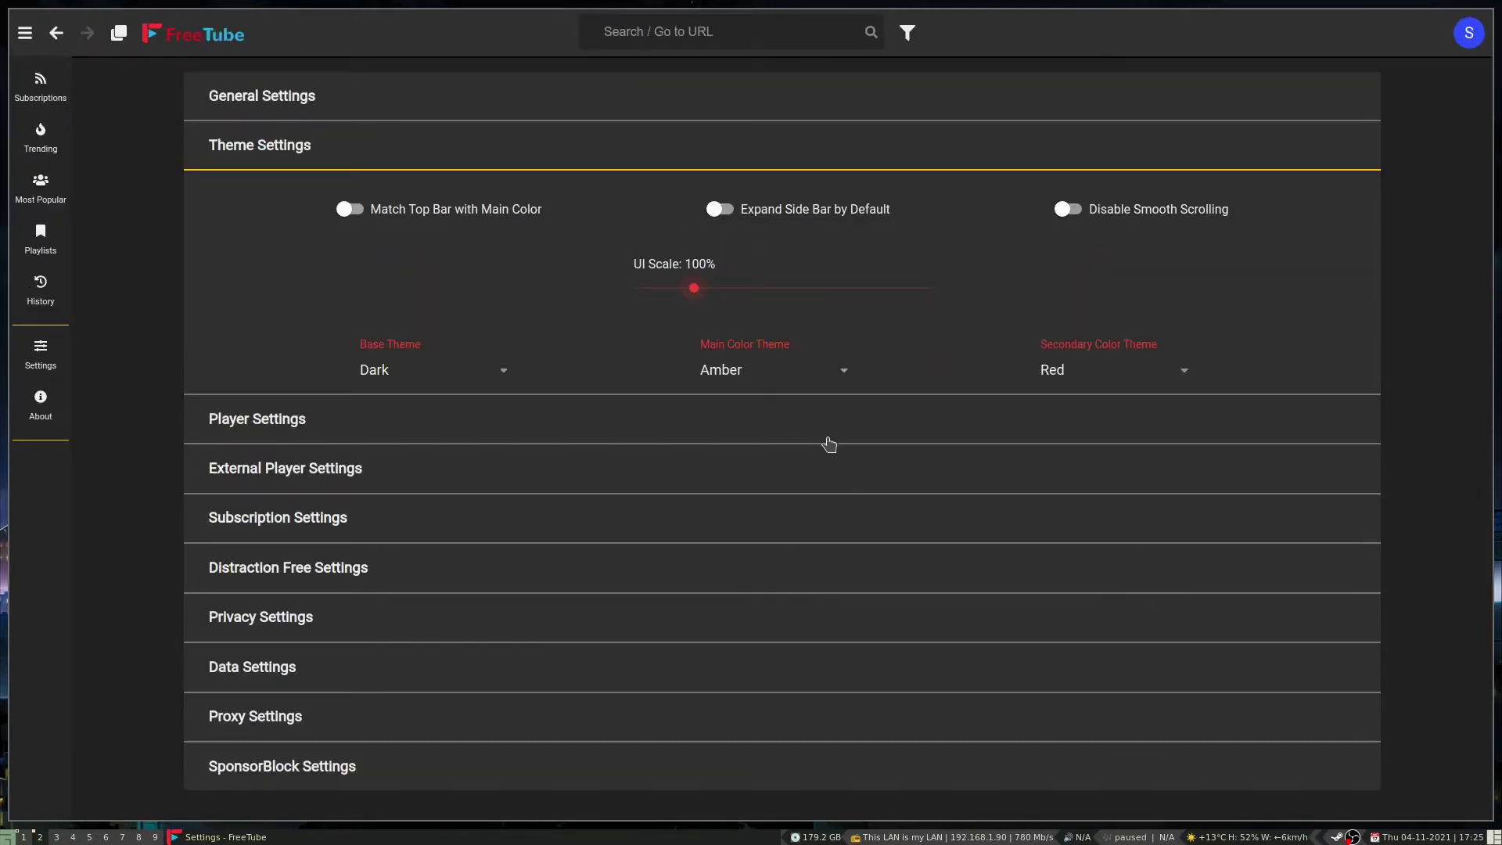
- Toggle Expand Side Bar on and off, then turn on Match Top Bar with Main Color
click(721, 213)
click(779, 219)
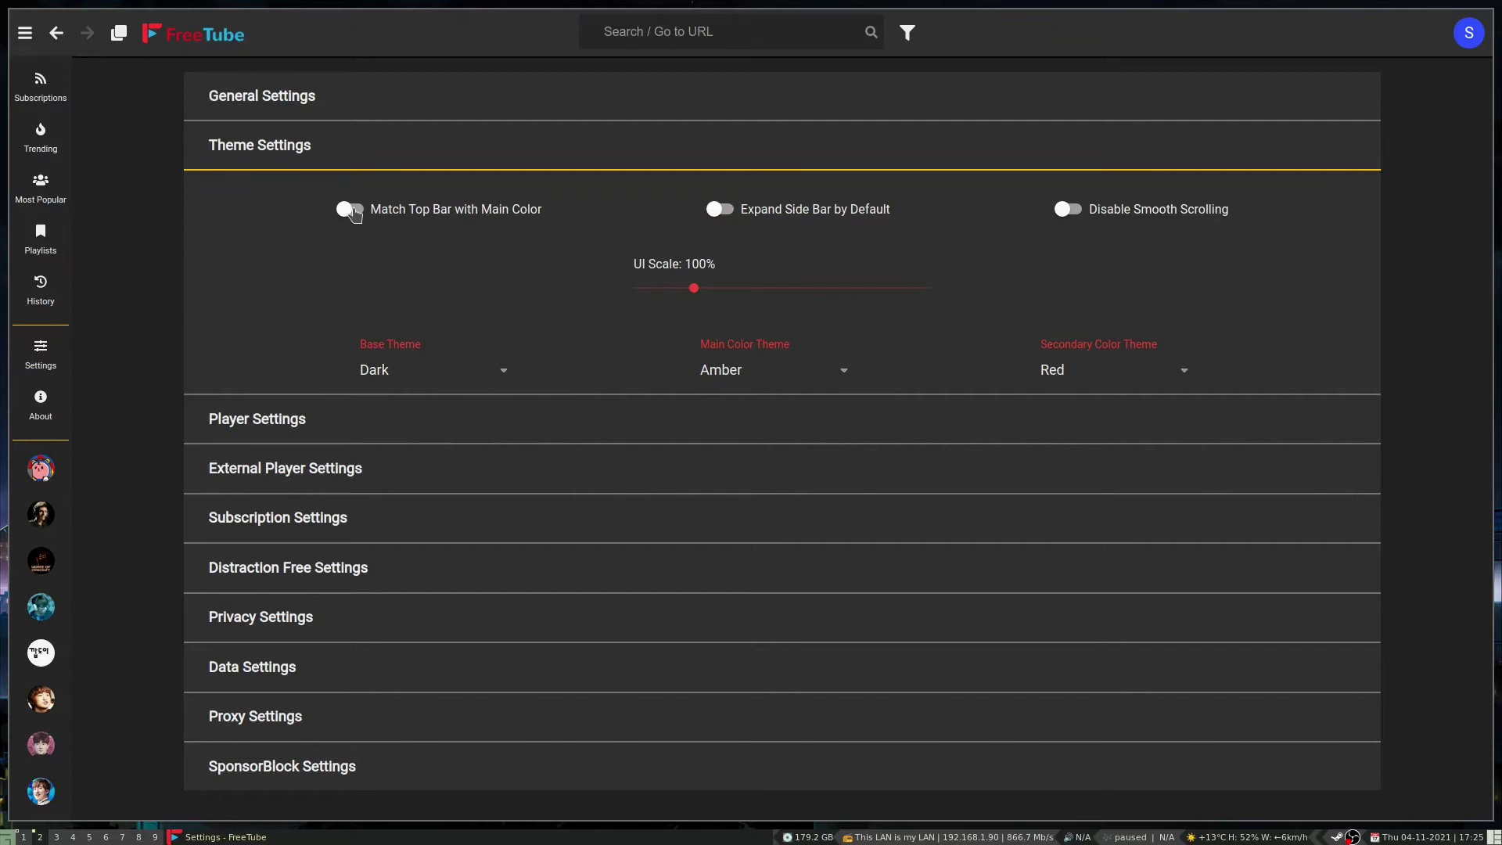
click(349, 211)
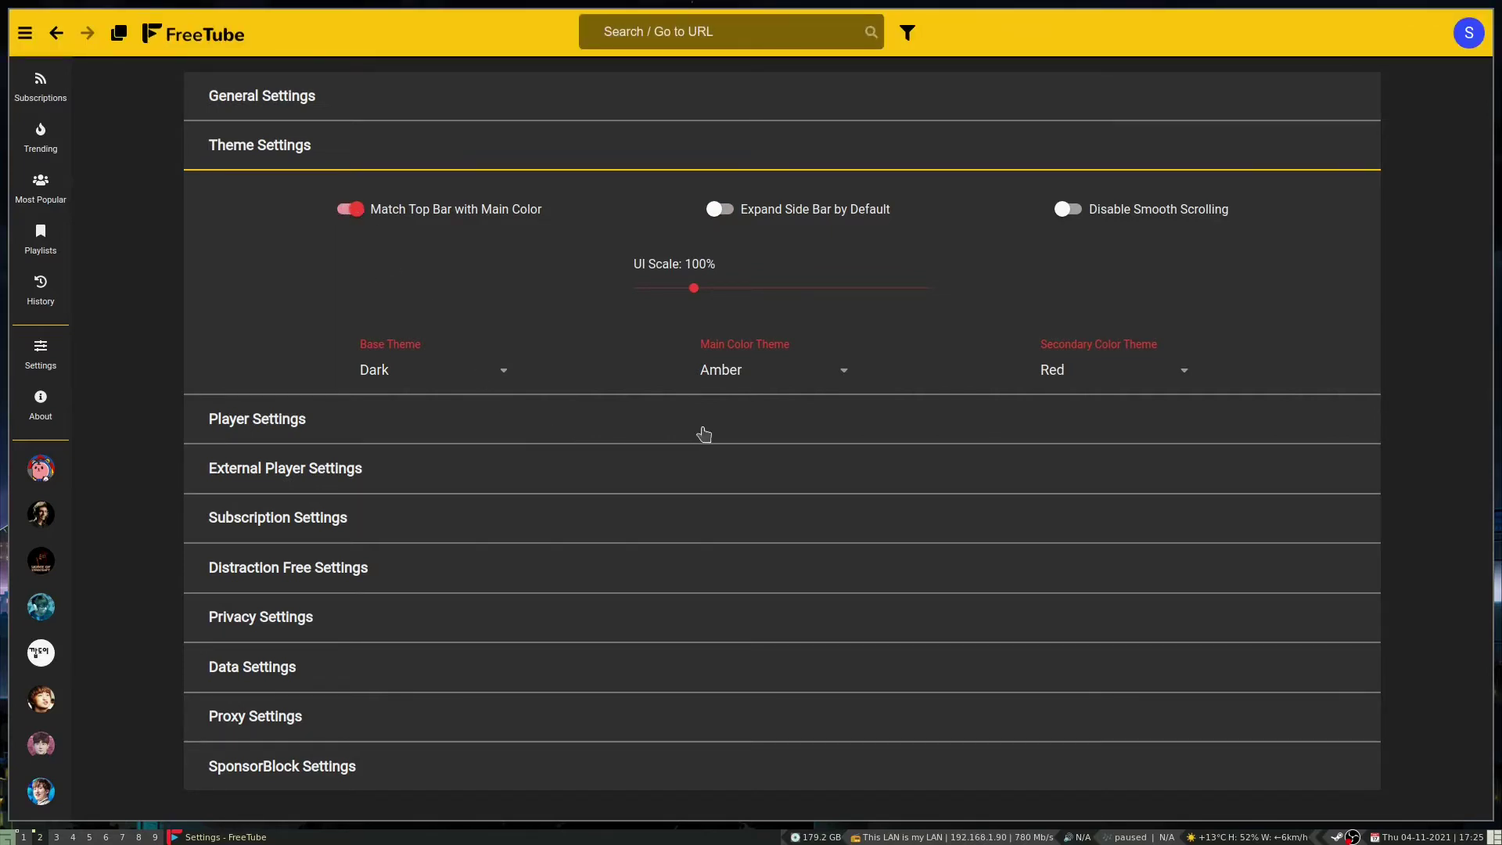
- Try Yellow, Amber, Deep Orange, Dracula Cyan and Dracula Orange as the main color theme
click(838, 374)
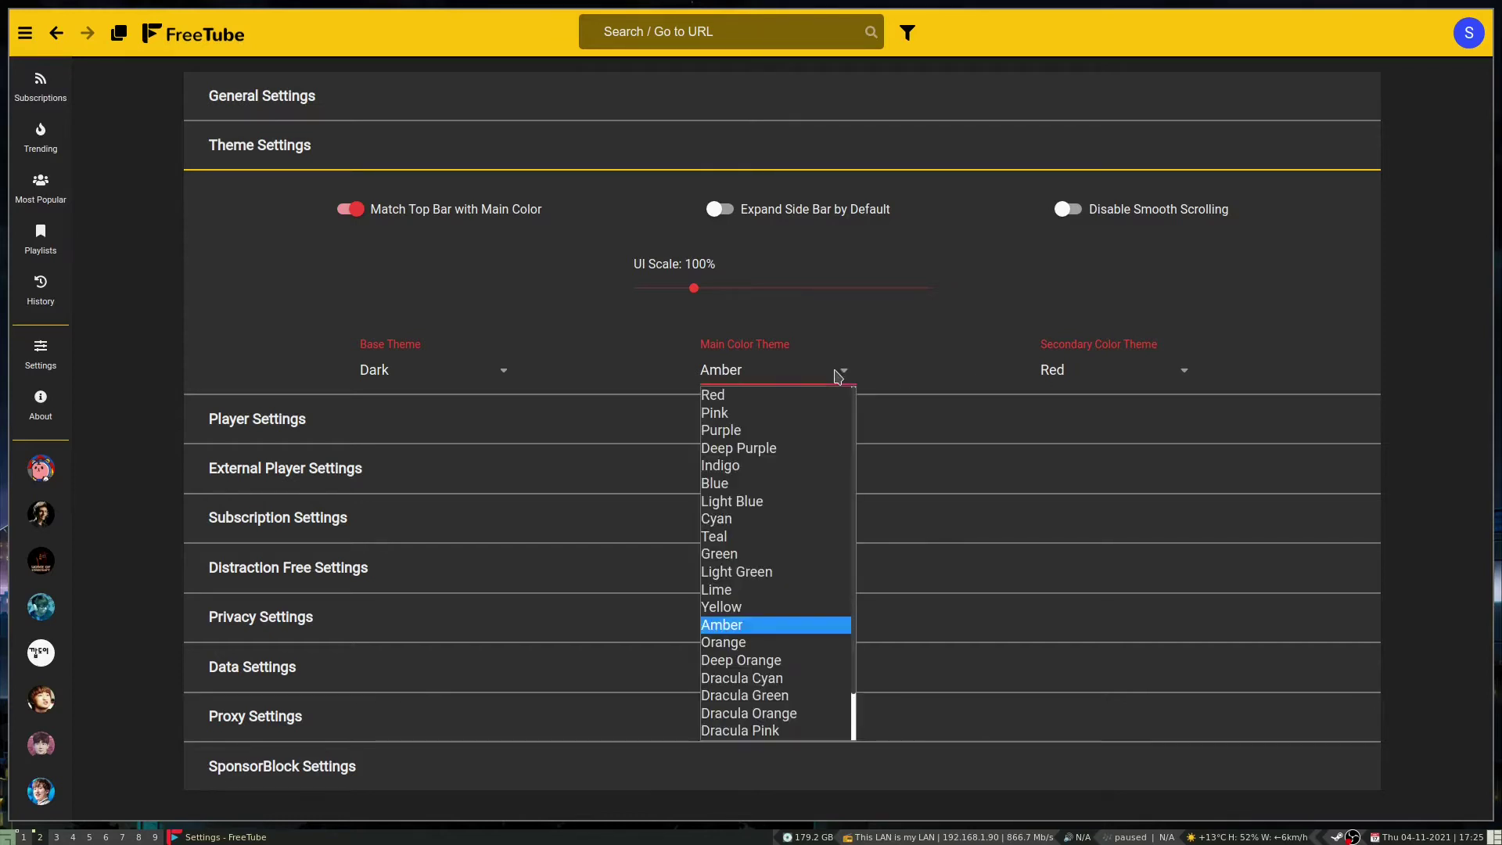
click(743, 607)
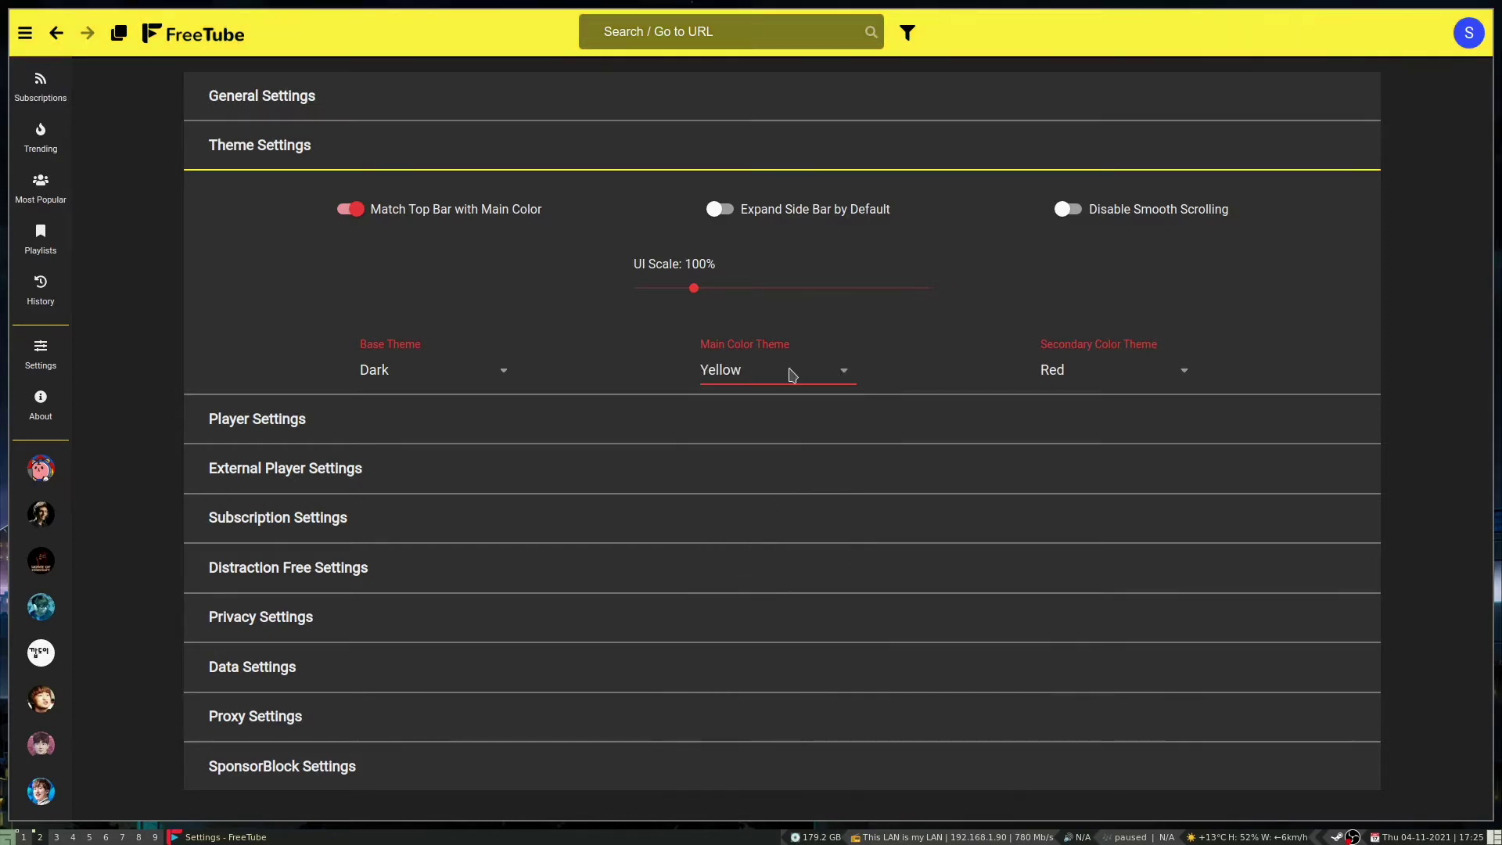
click(841, 374)
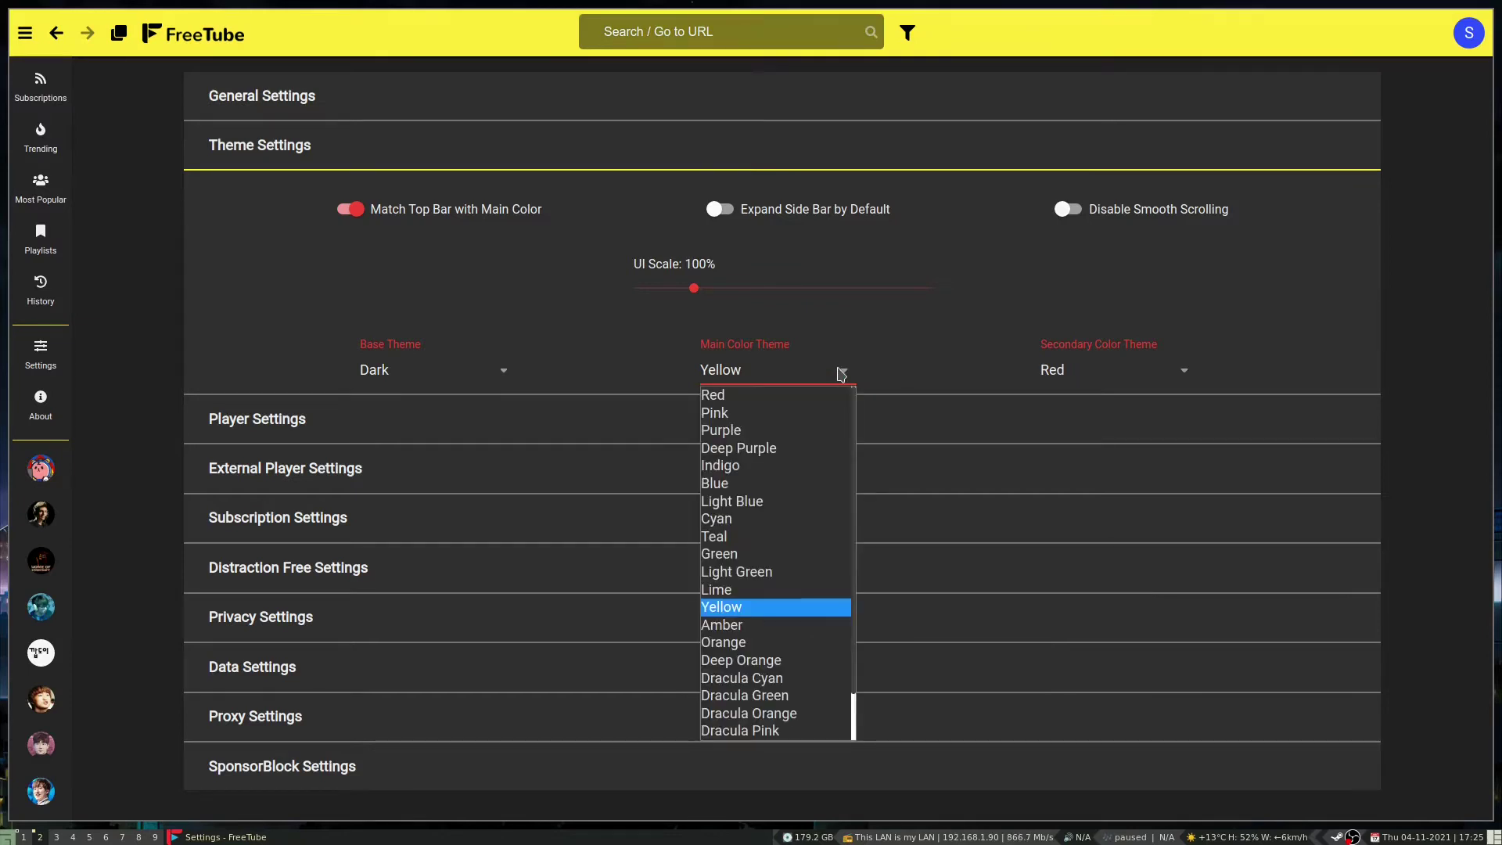
click(733, 625)
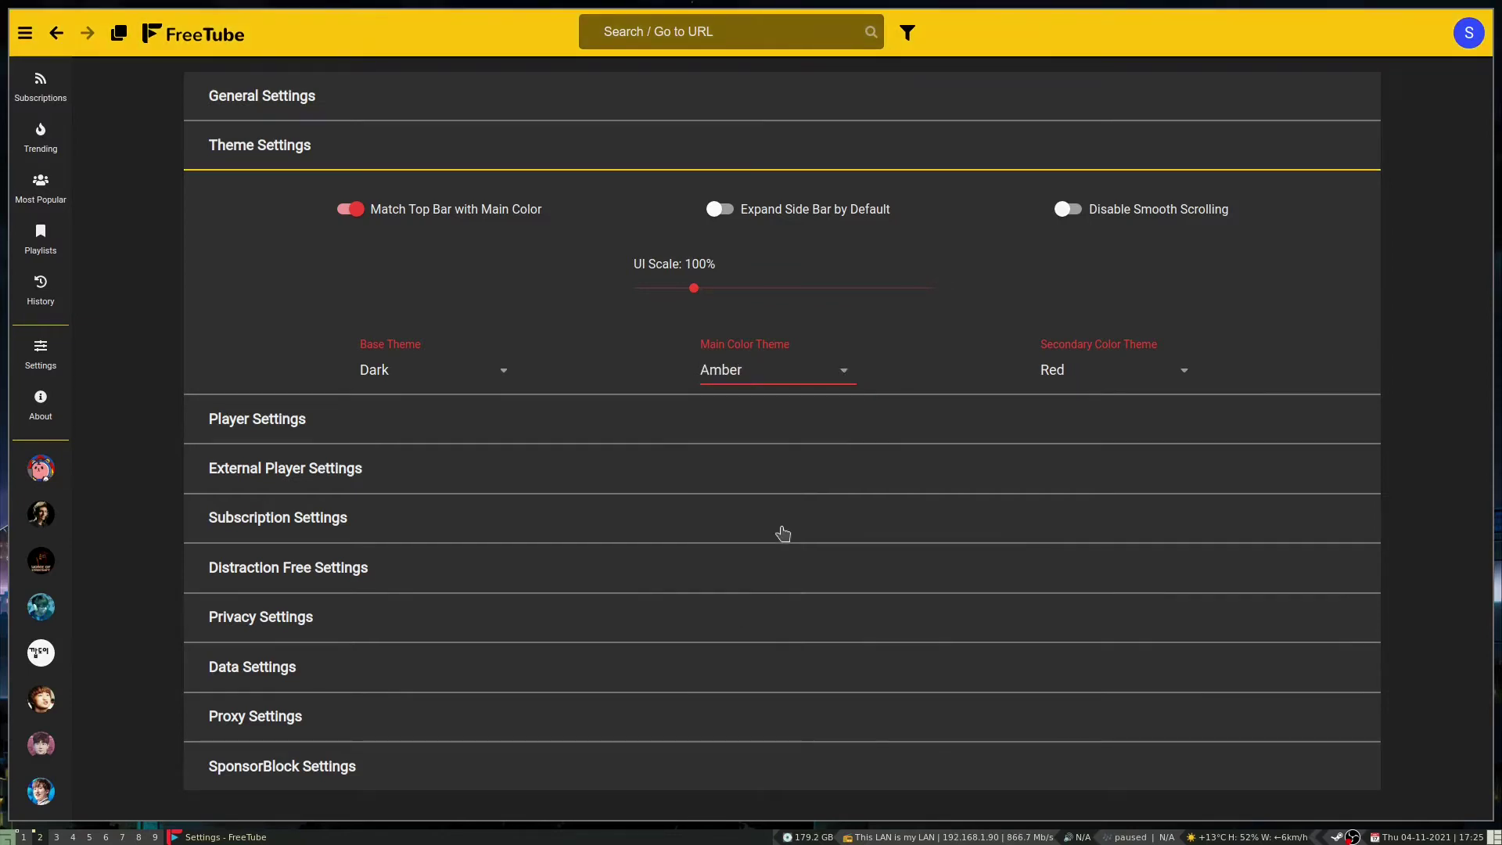
click(842, 376)
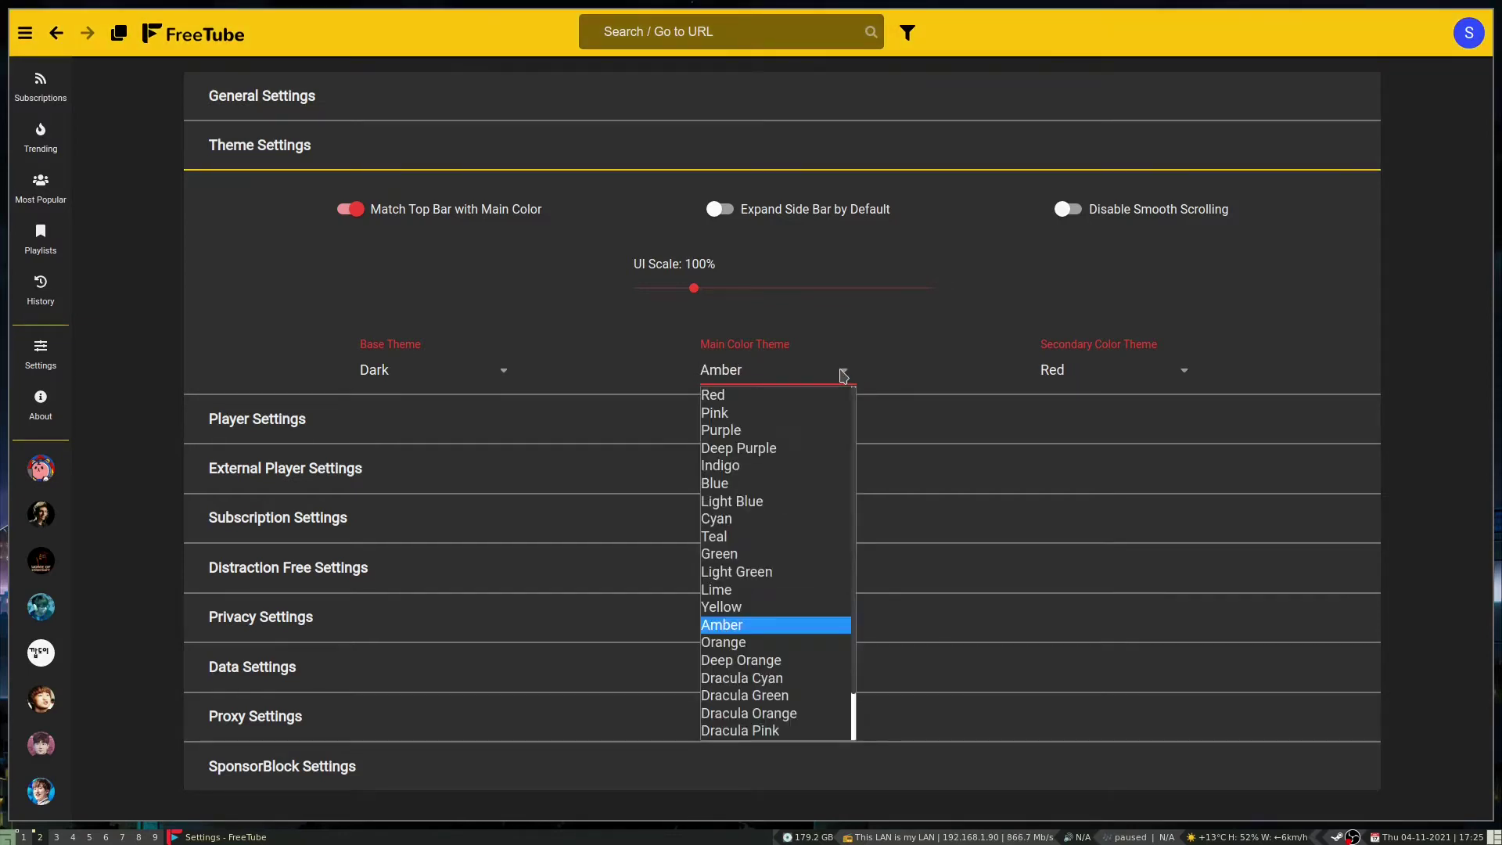
click(735, 664)
click(791, 380)
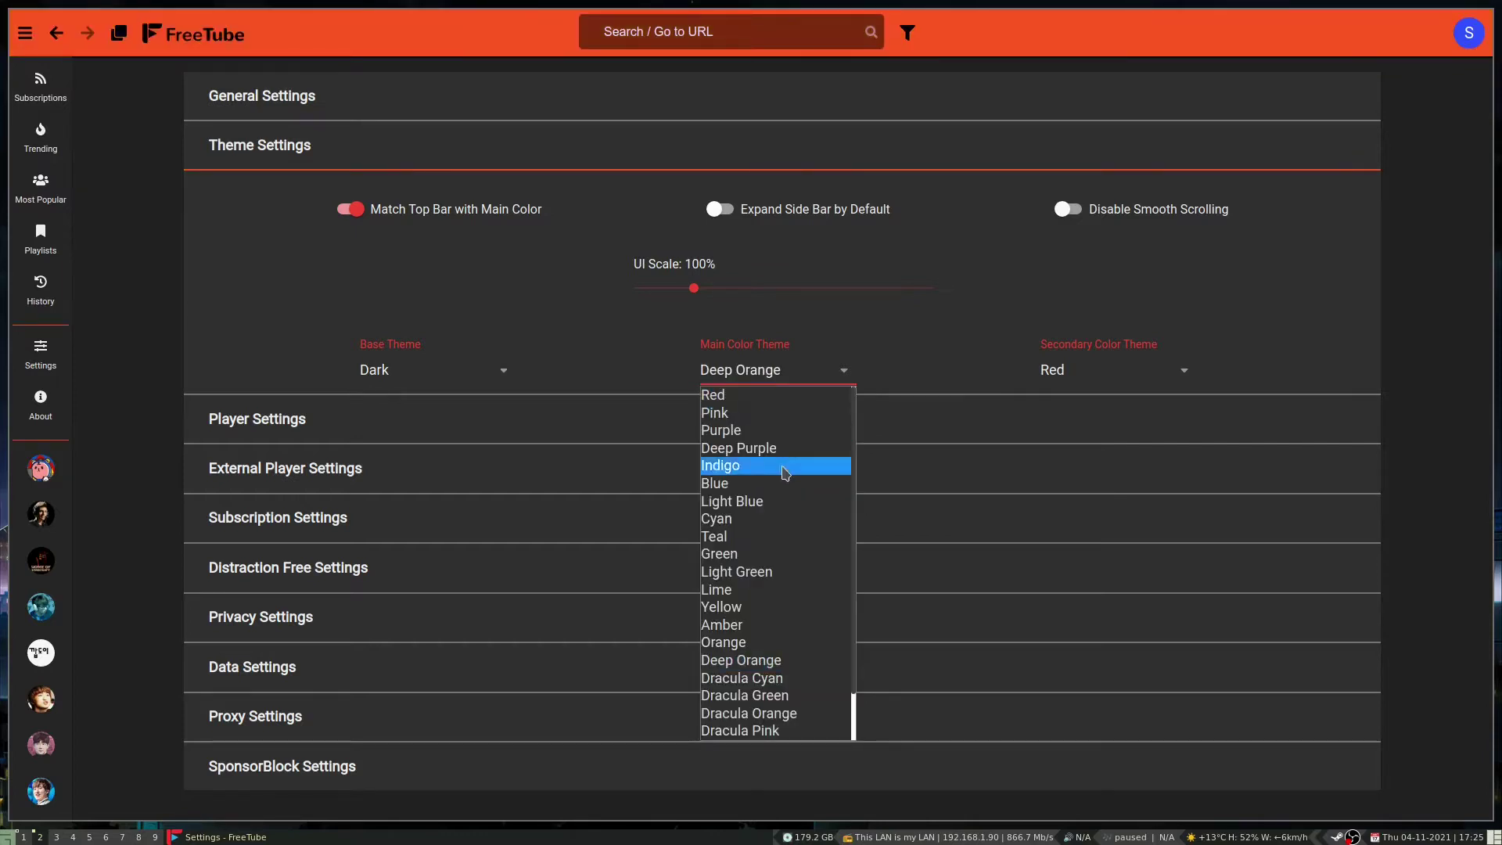
click(755, 679)
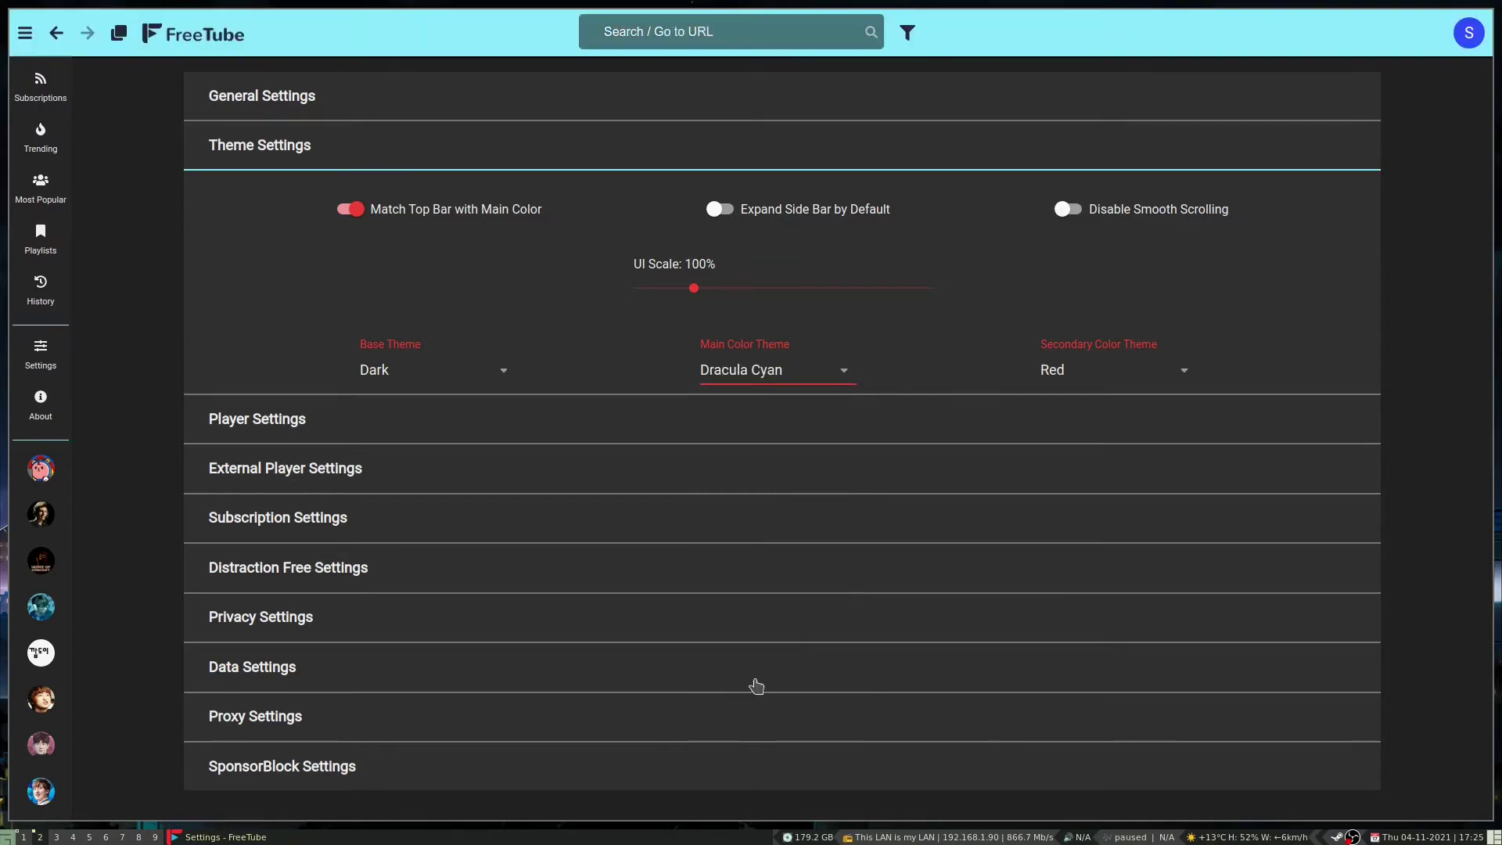
click(818, 378)
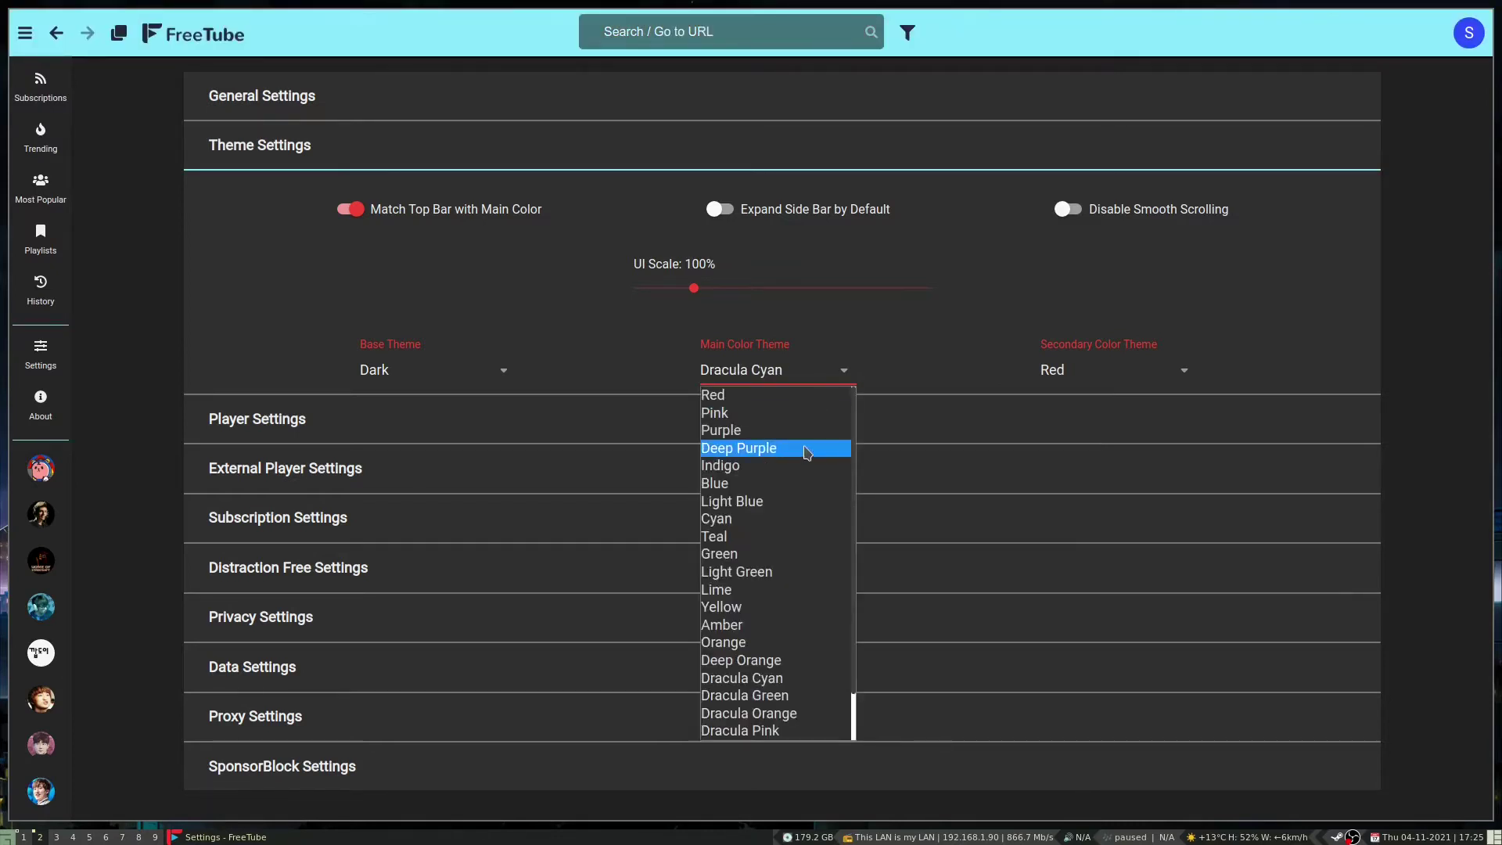
click(780, 713)
- Settle on Deep Orange as the main color theme, keeping the Dark base theme
click(827, 372)
scroll(759, 603, down, 1)
scroll(758, 598, up, 1)
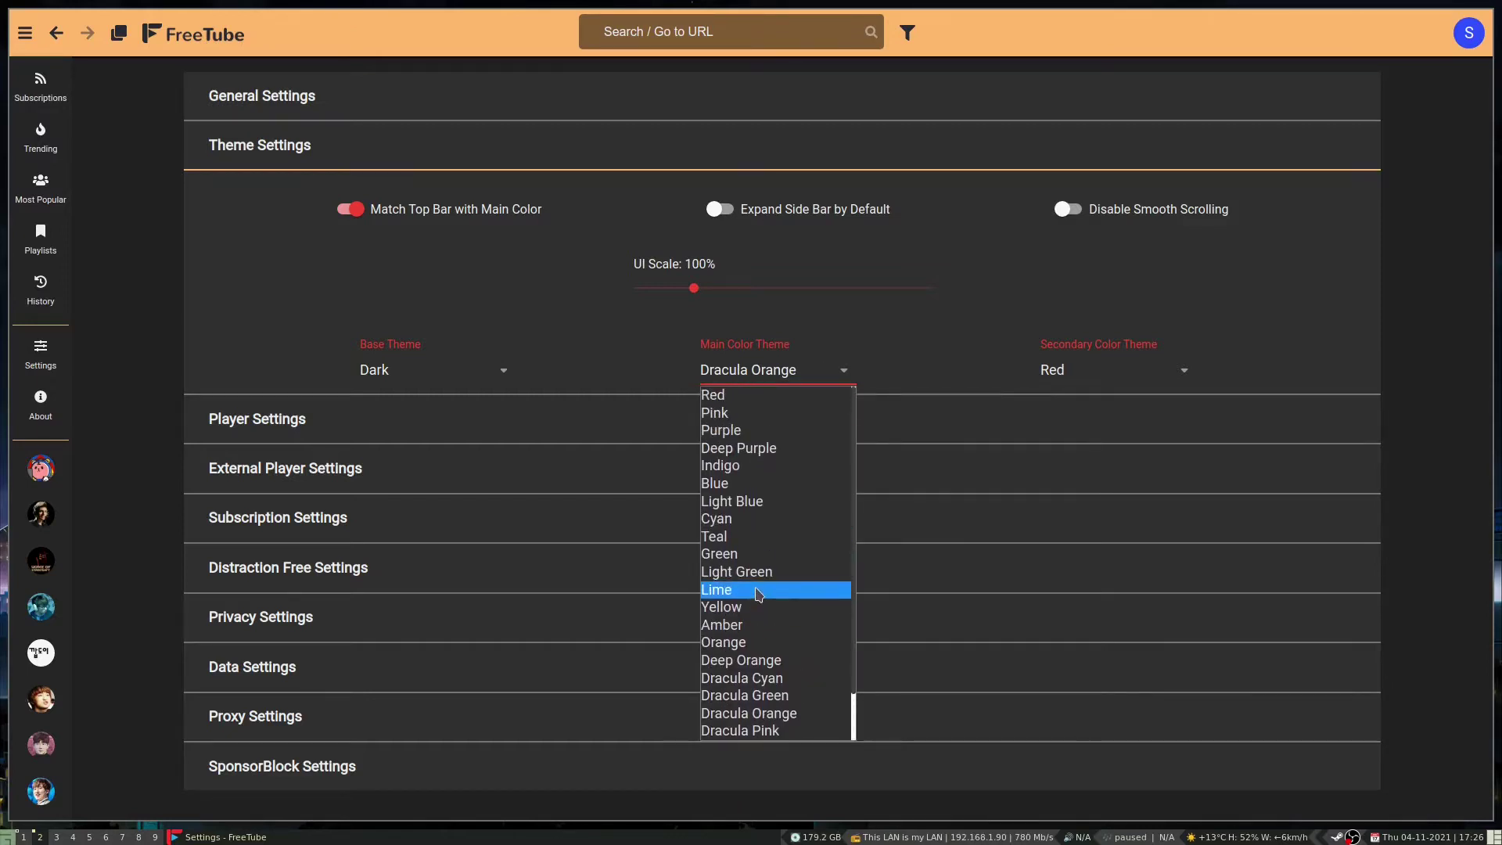
scroll(760, 594, down, 1)
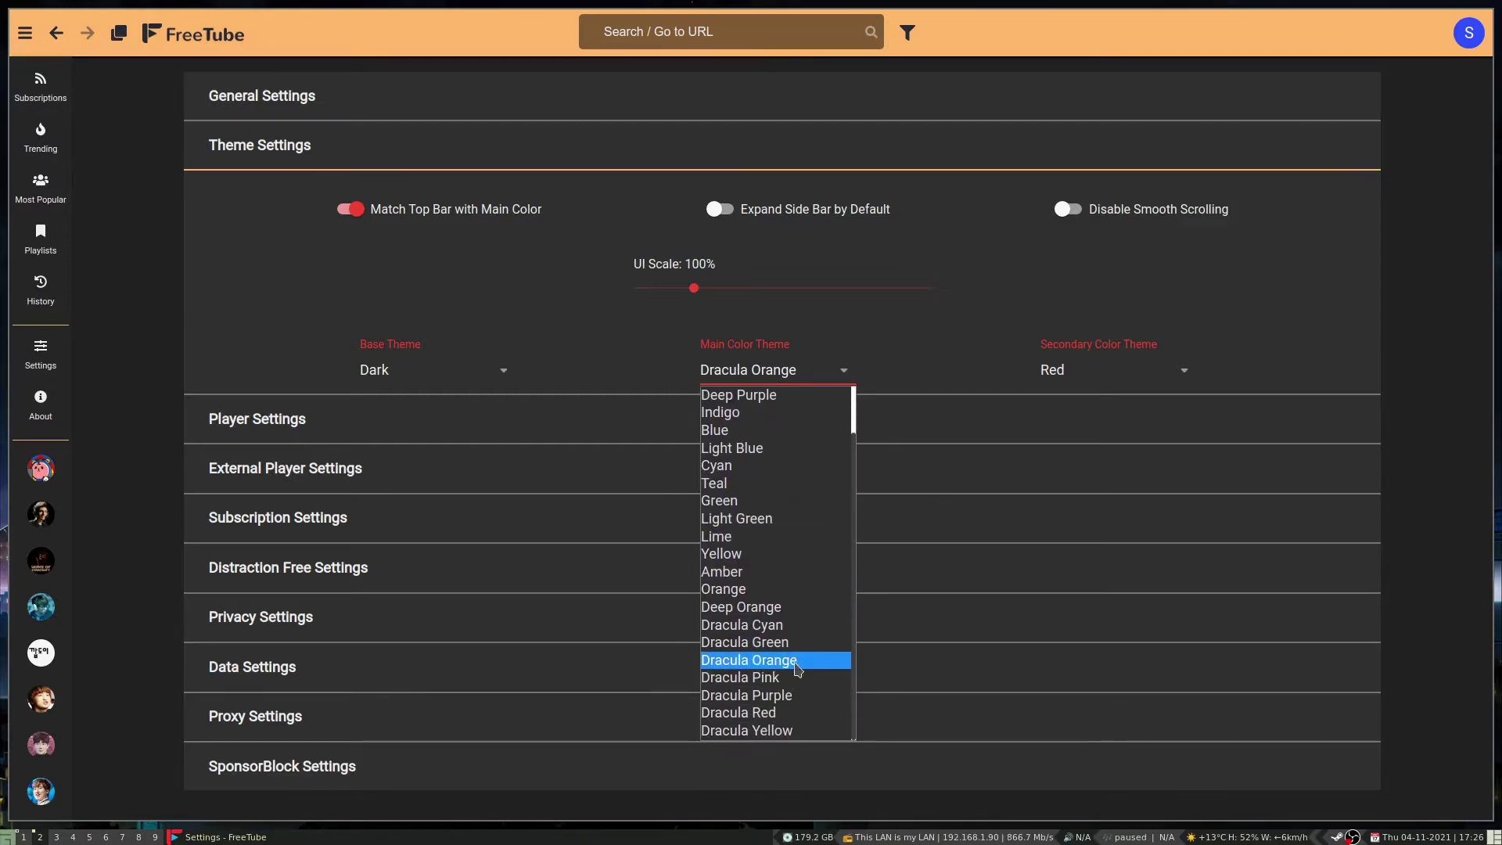
click(792, 665)
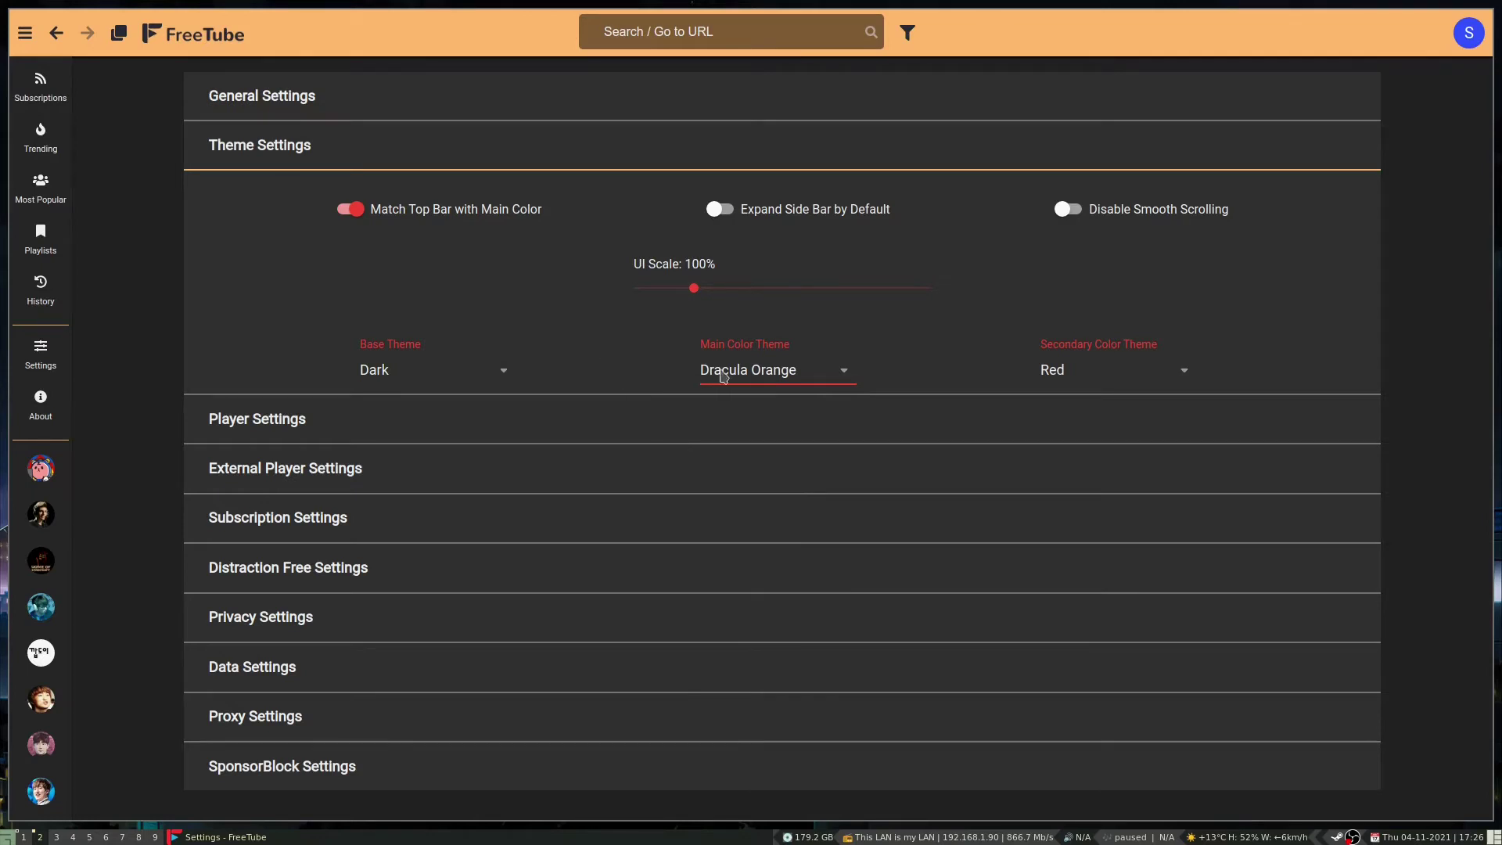
click(804, 369)
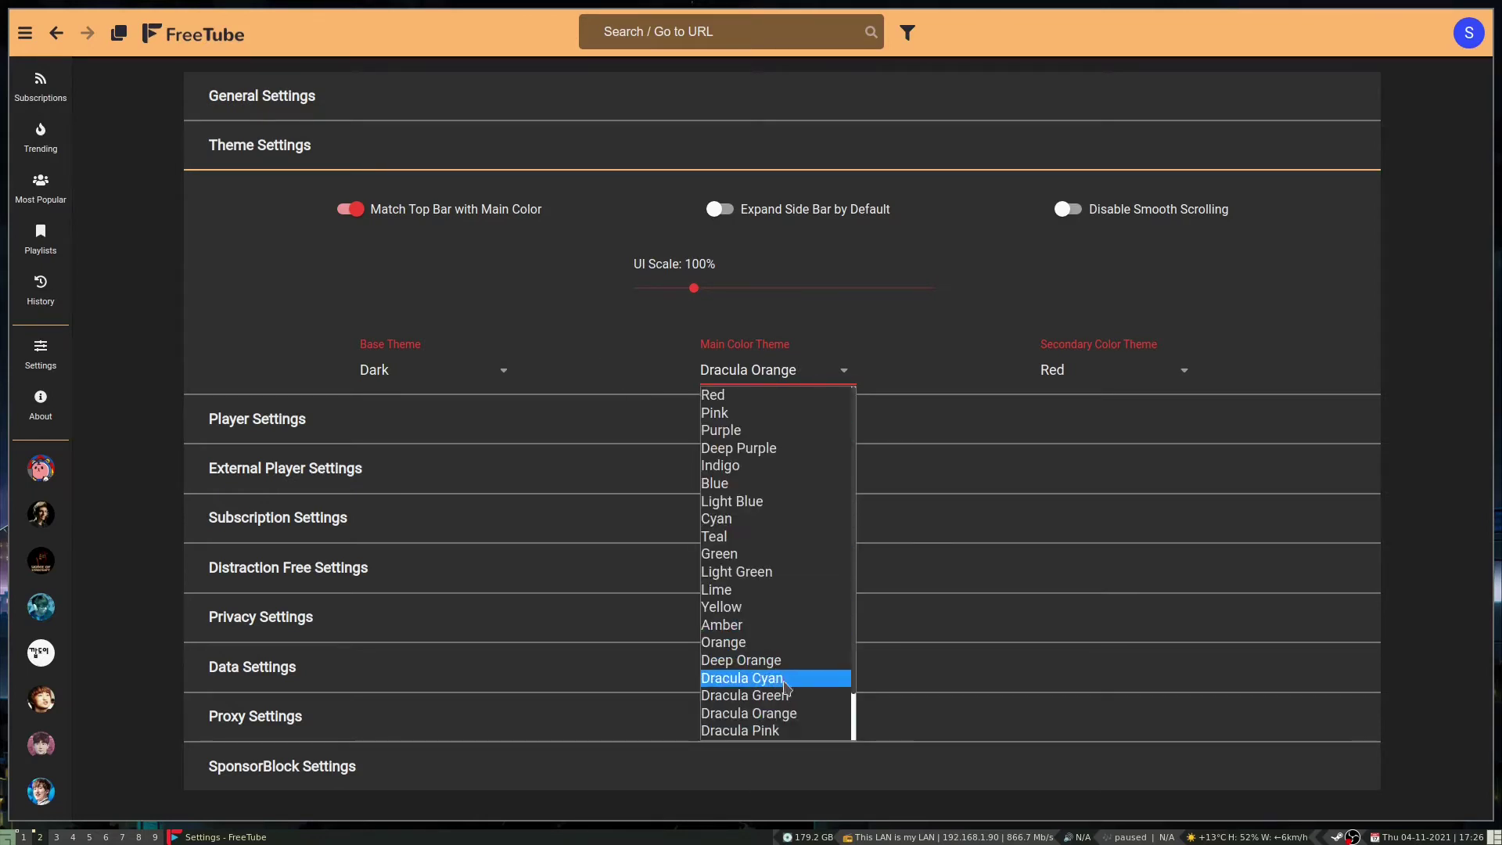
click(755, 659)
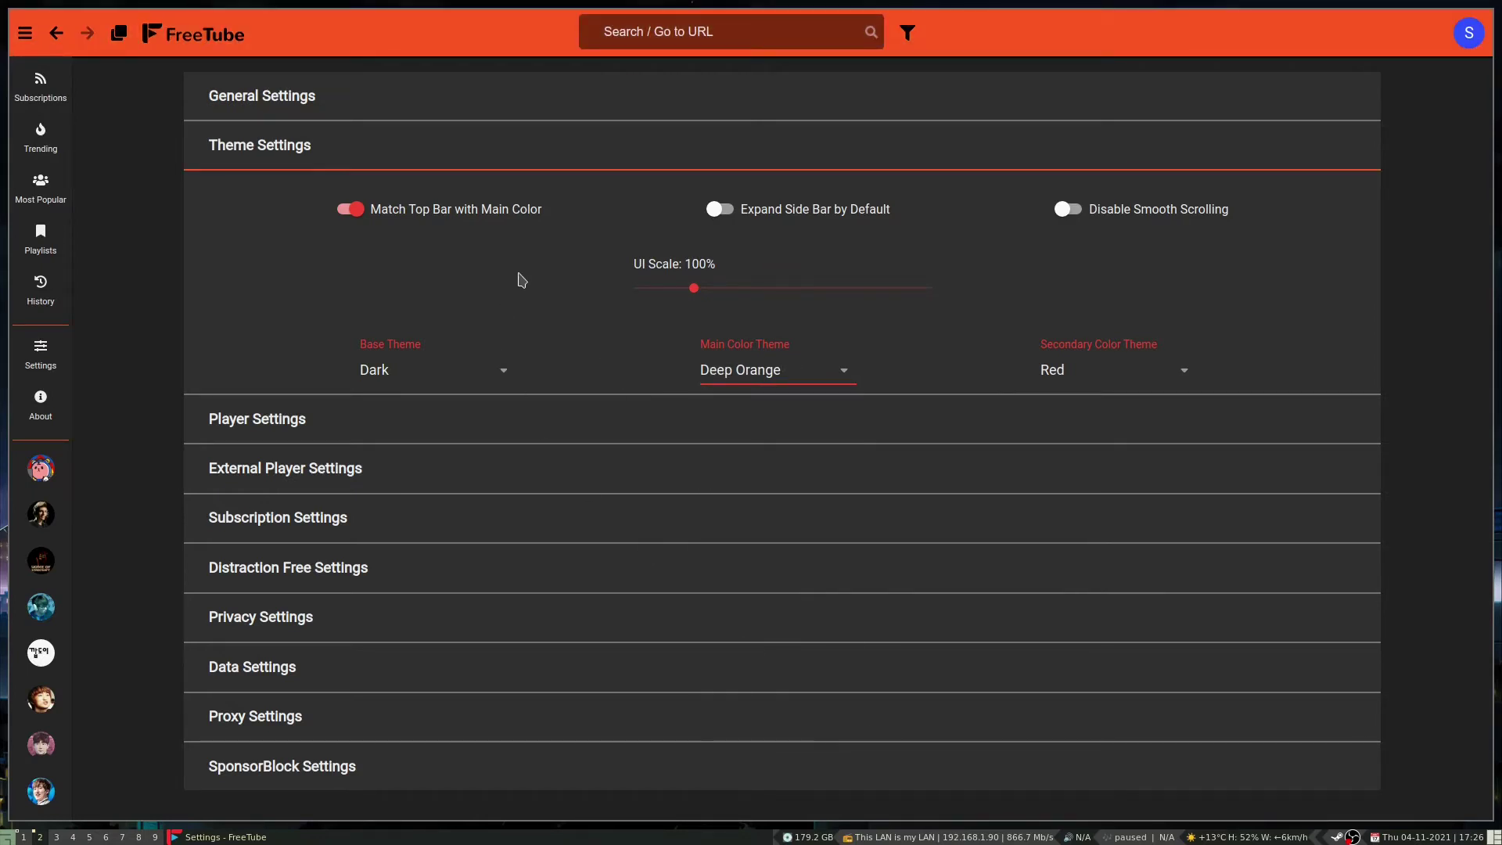
click(493, 371)
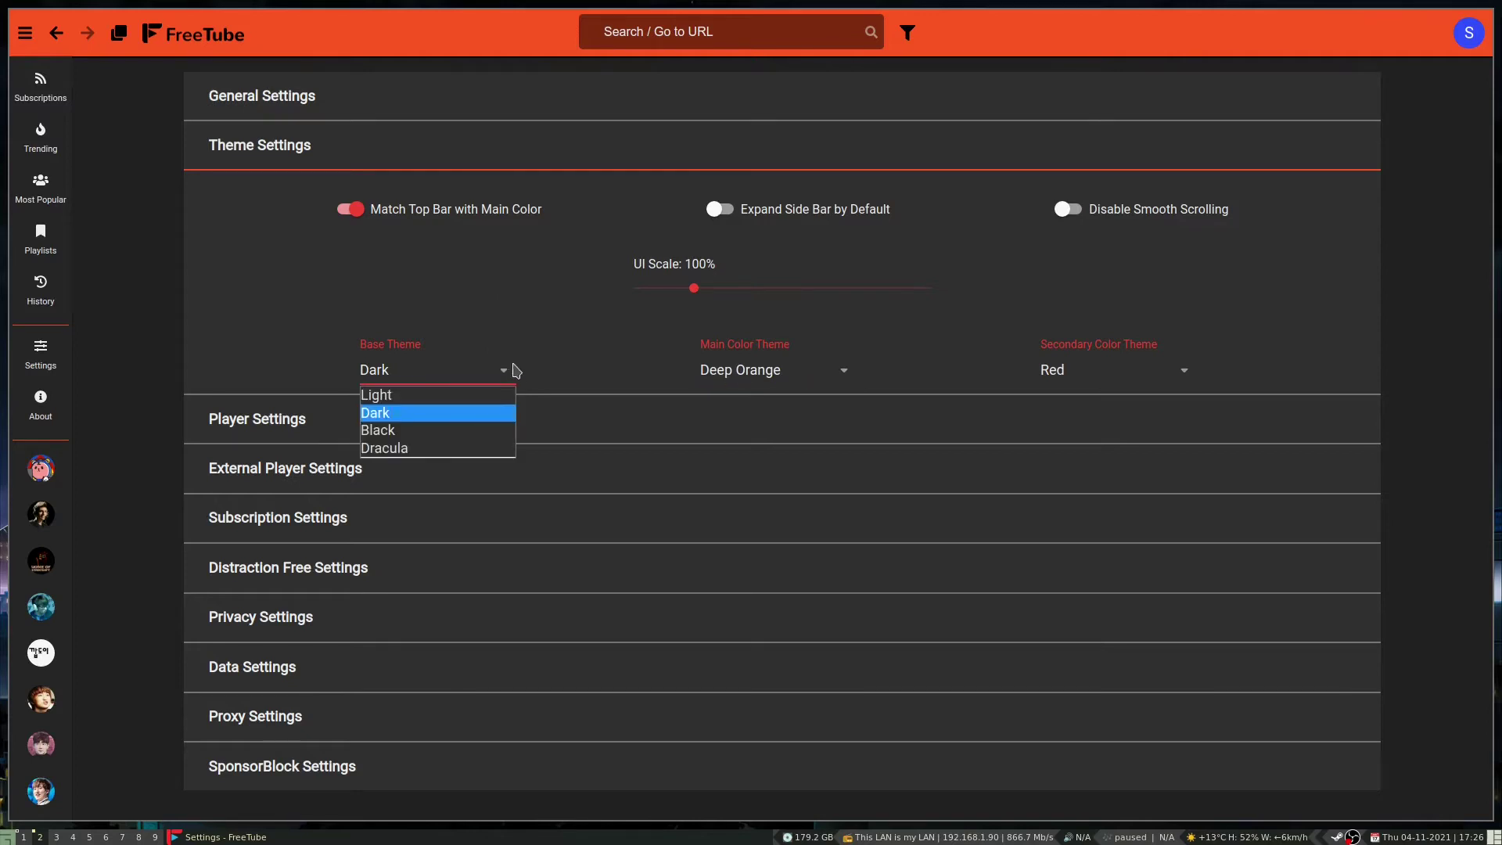
click(408, 446)
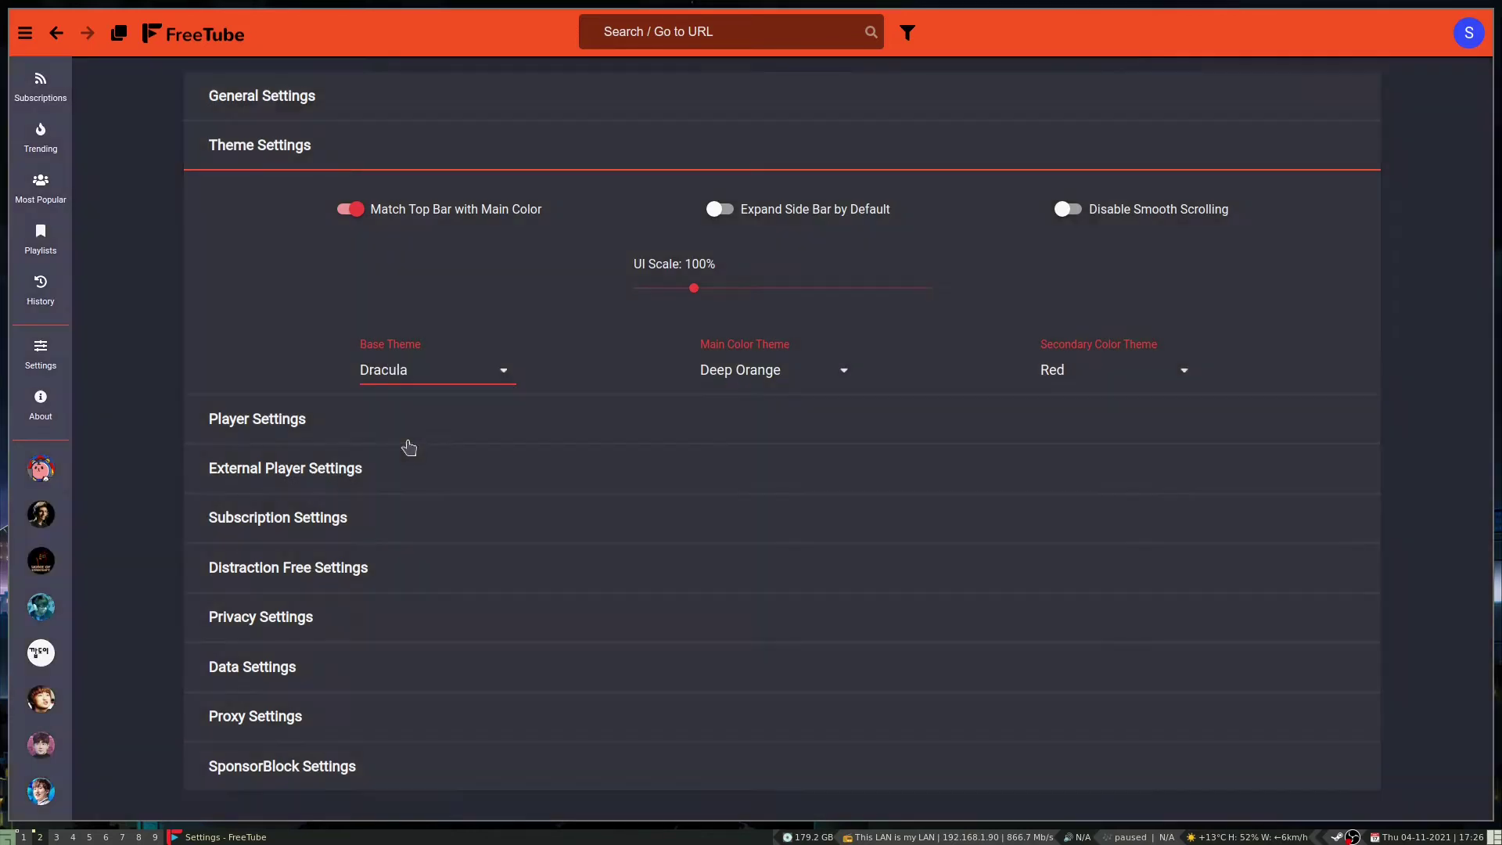
click(464, 381)
click(408, 429)
click(444, 385)
click(411, 414)
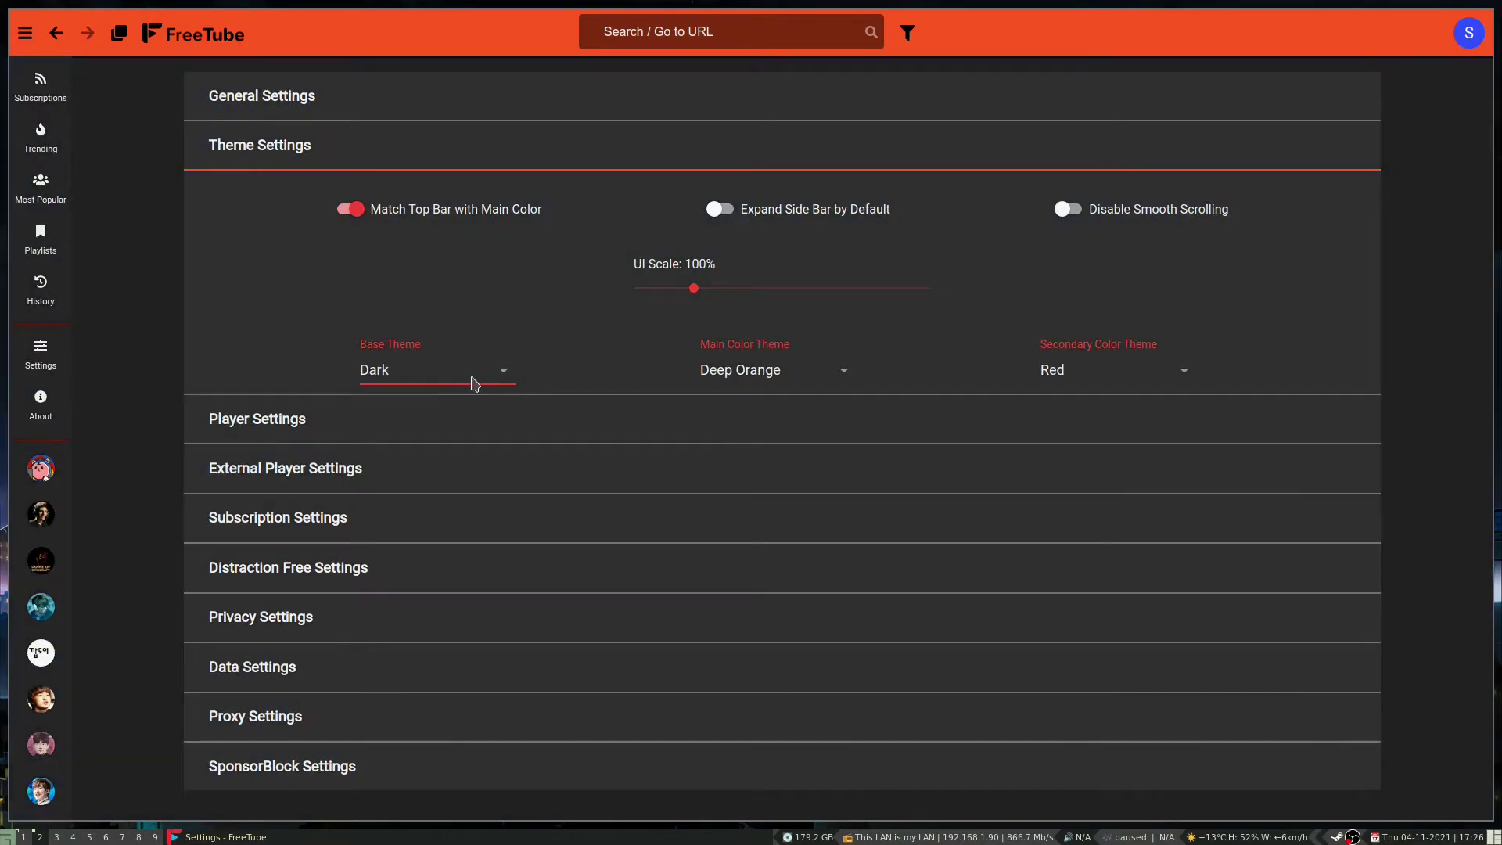
click(468, 383)
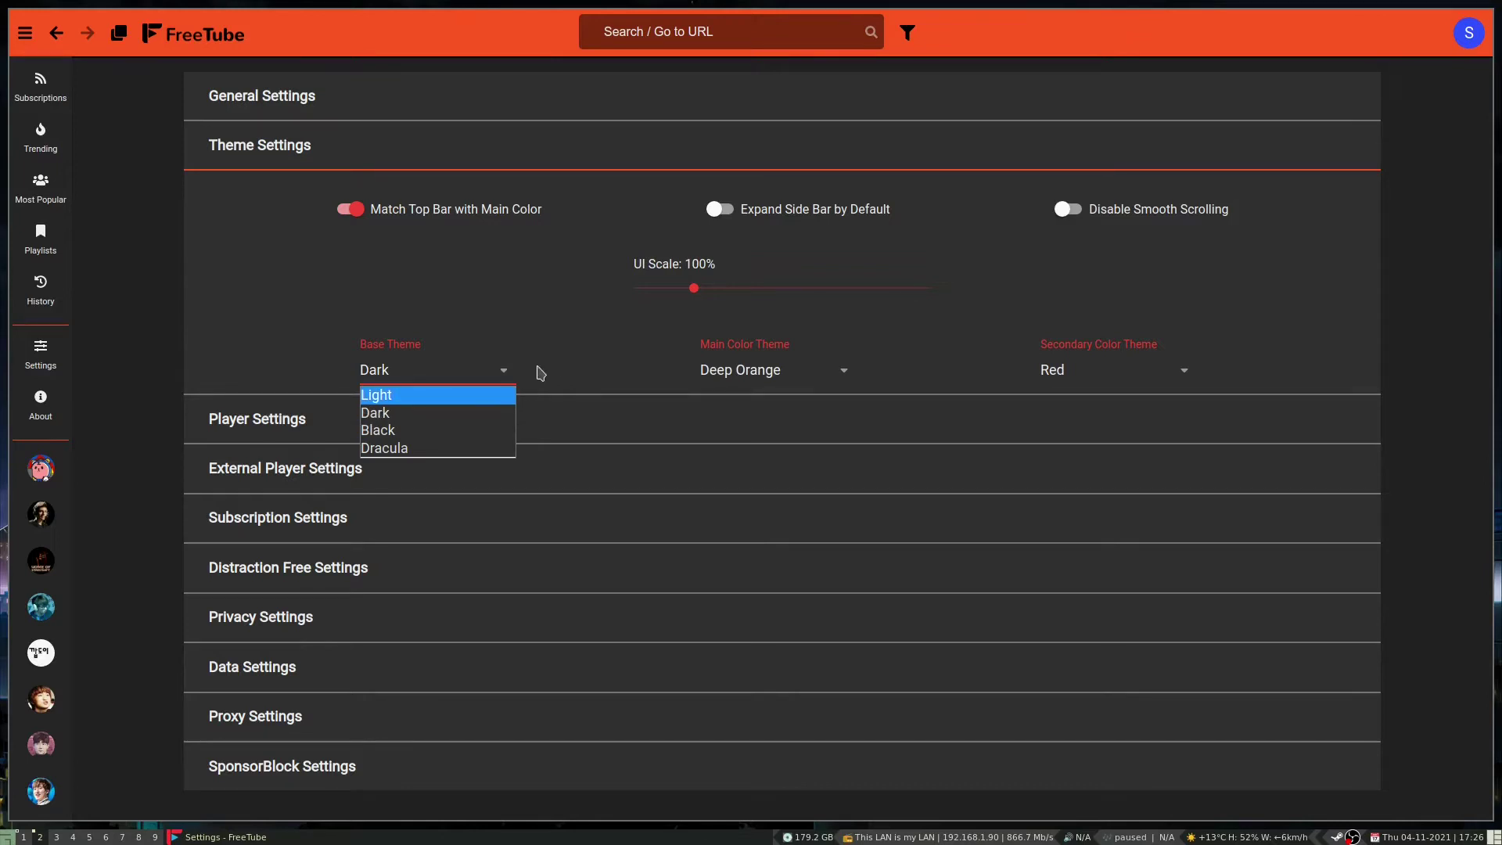
click(453, 395)
click(442, 417)
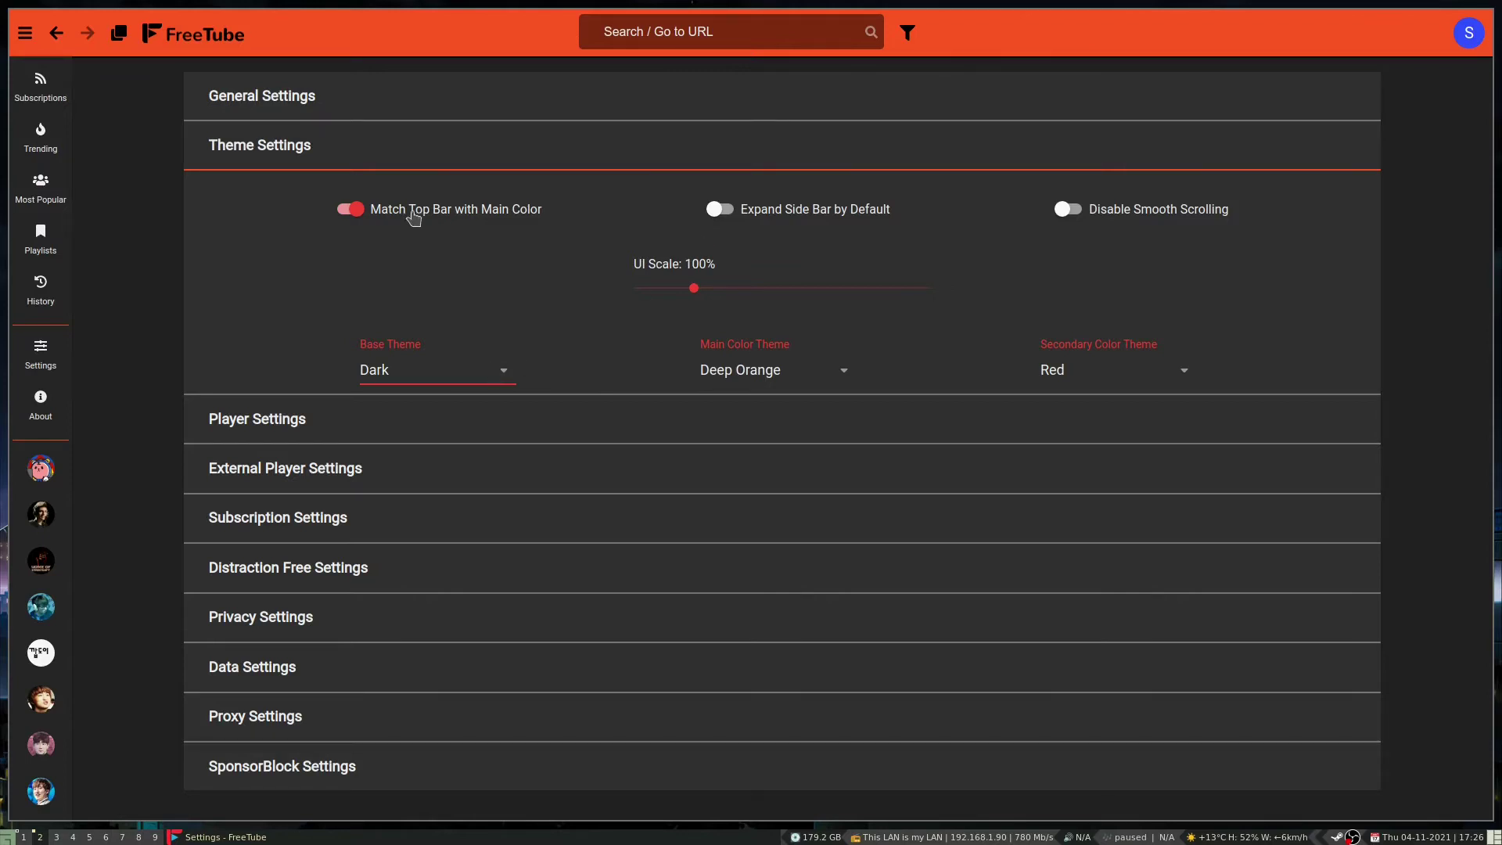
click(352, 212)
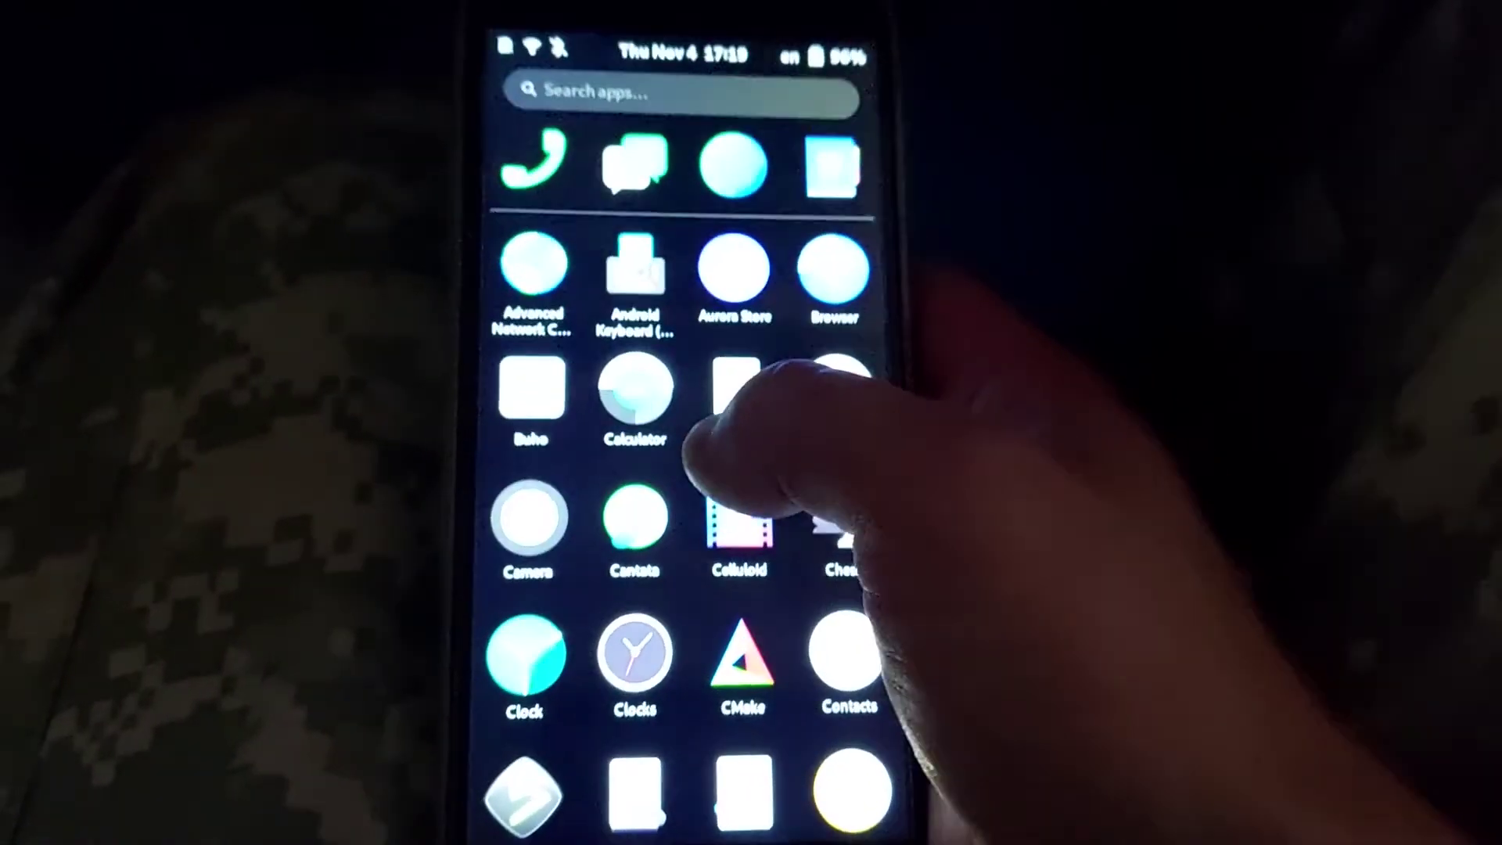
- Scroll the phone's app drawer, then swipe down to the city-night wallpaper home screen
scroll(727, 469, down, 5)
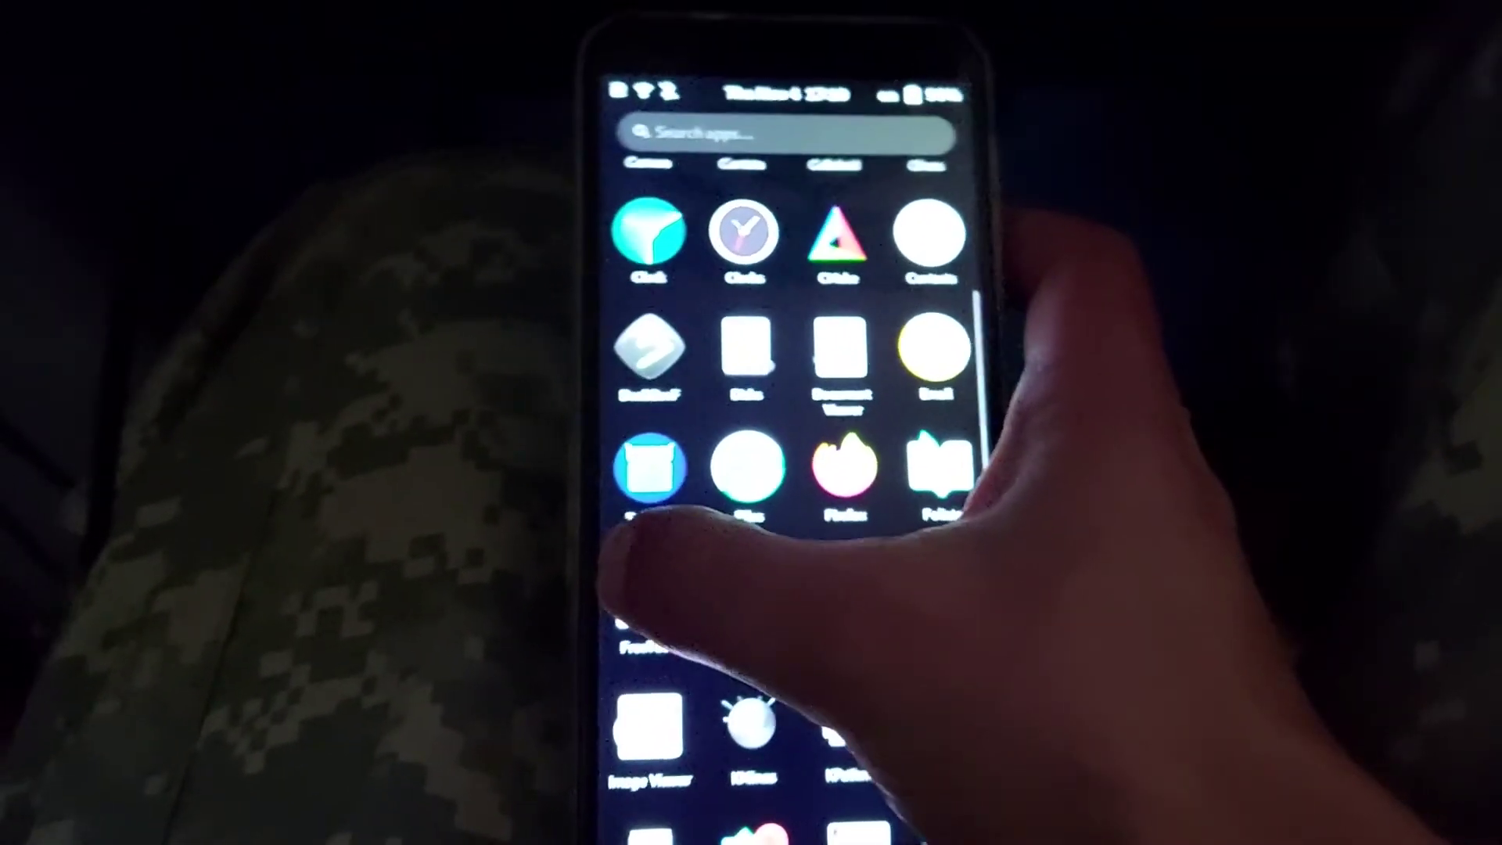
drag(626, 547, 633, 782)
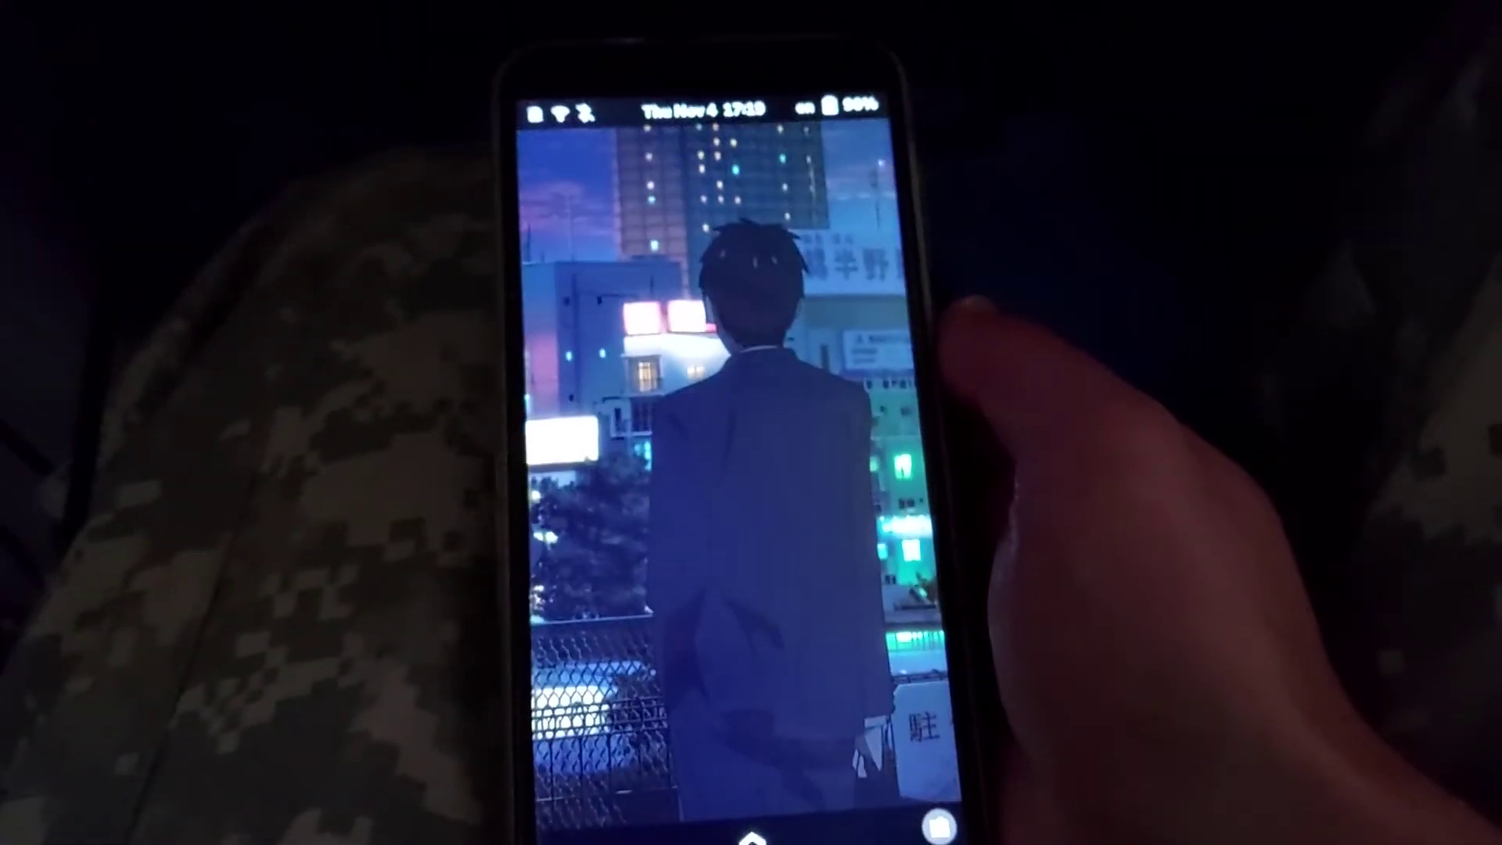